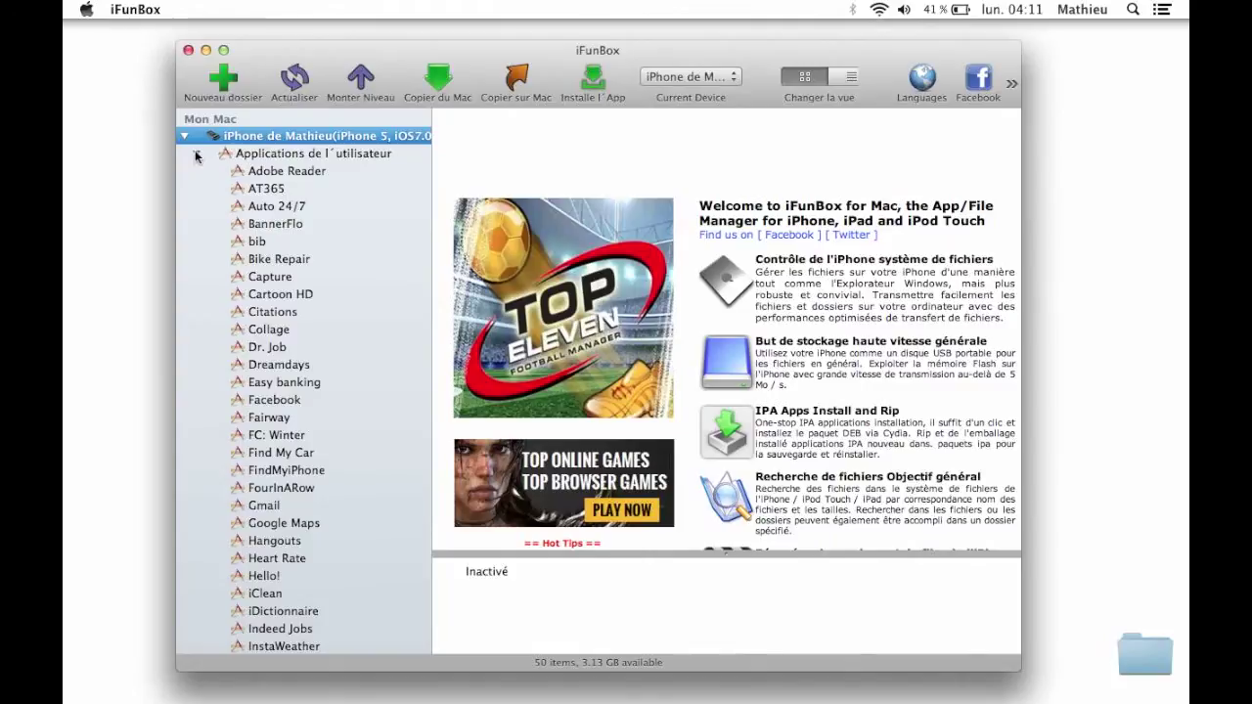
Collapse the user applications branch and look over the iPhone's installed apps as icons.
click(197, 155)
click(280, 157)
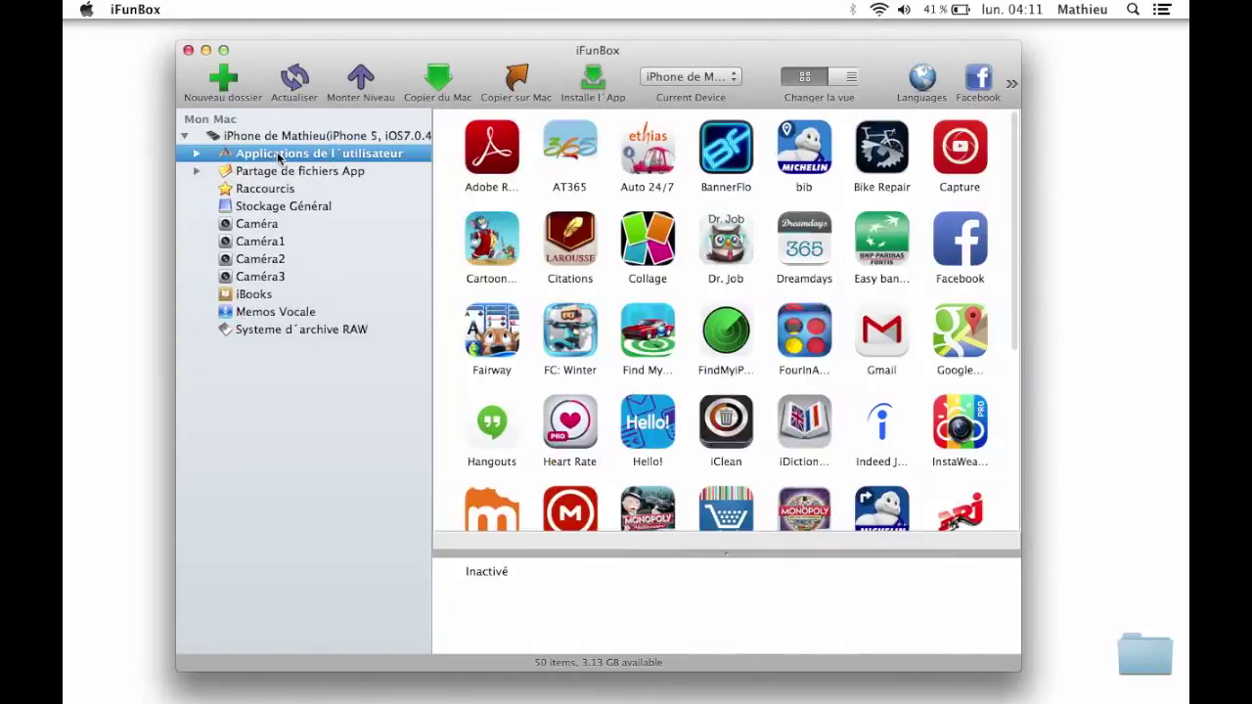
scroll(647, 260, down, 2)
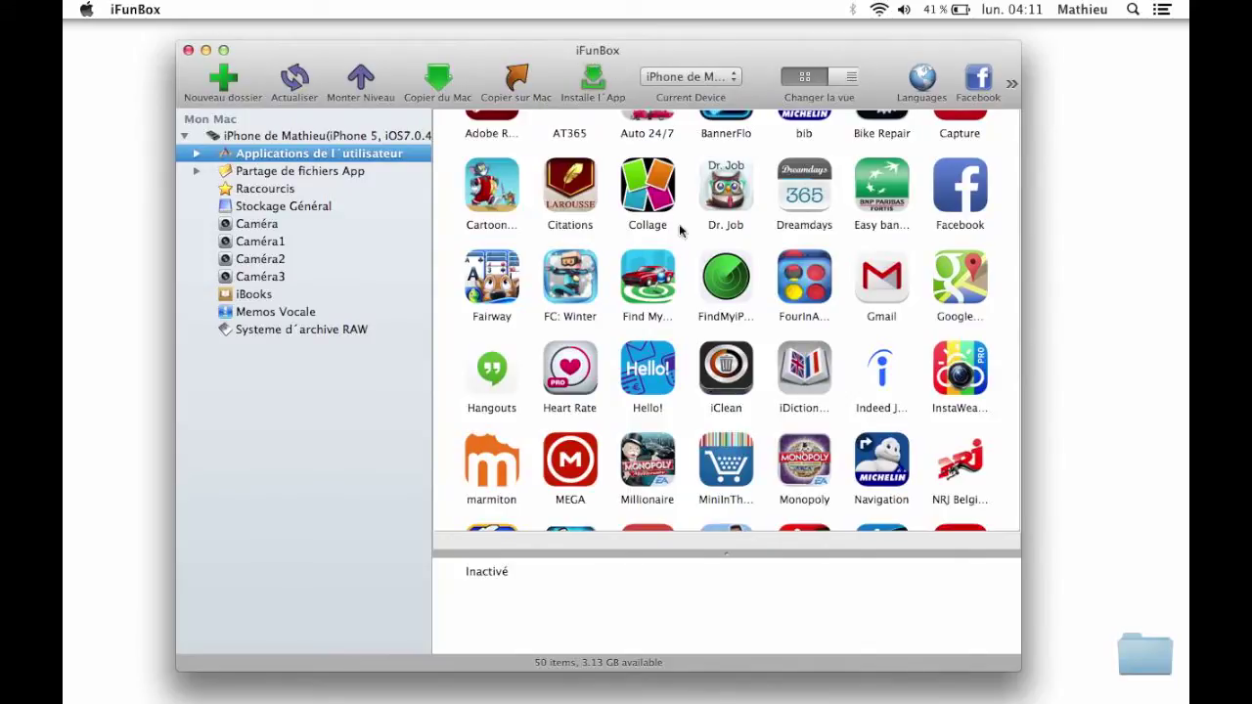
Set the interface language to Français, reposition the reloaded window and dismiss the welcome pop-up.
click(923, 82)
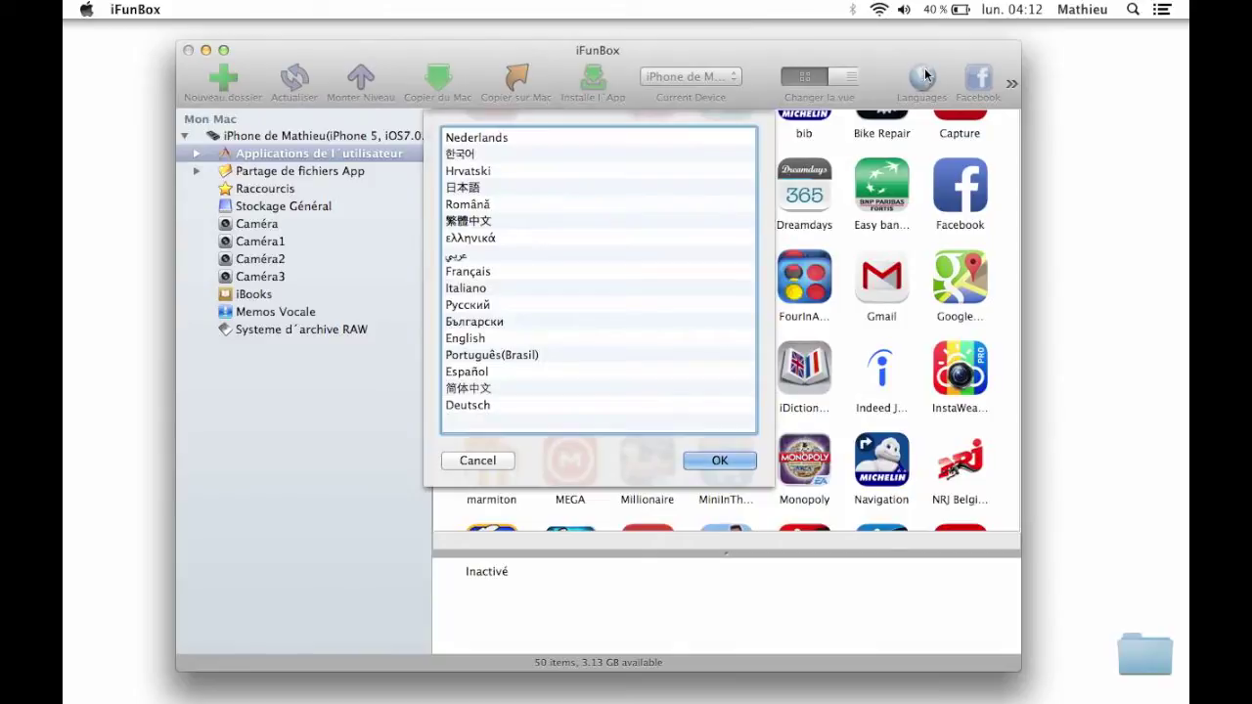
click(466, 272)
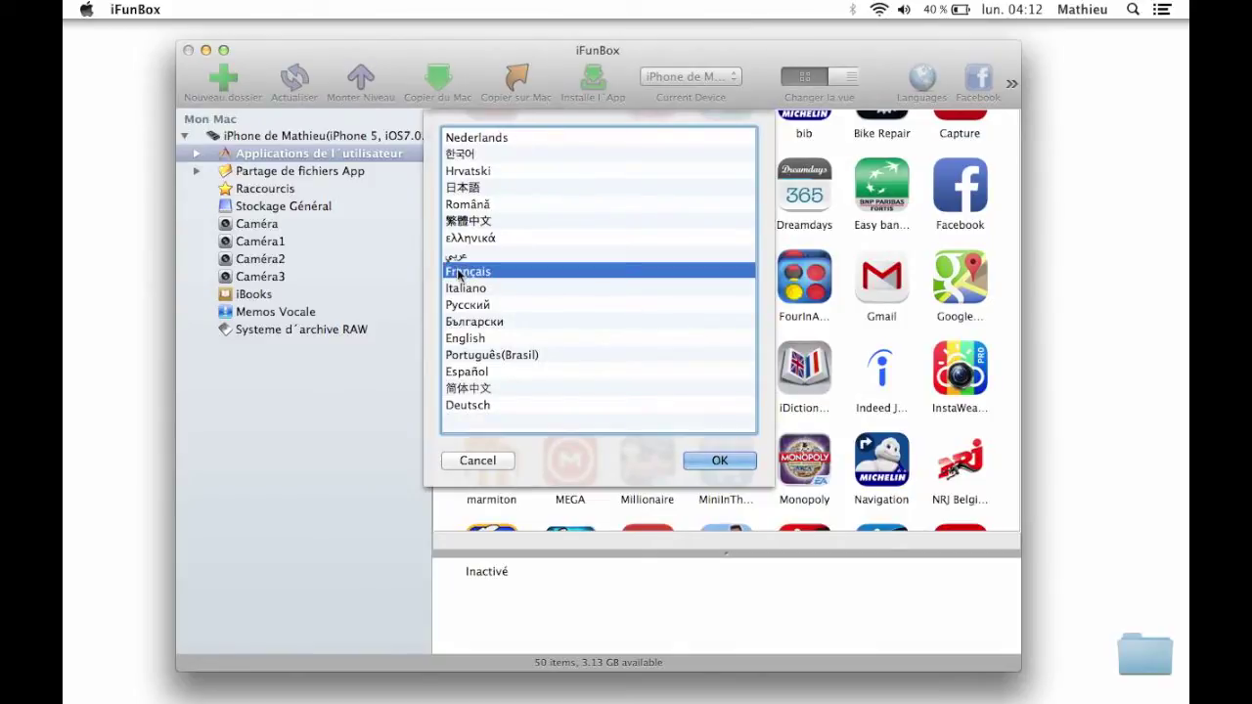
click(694, 467)
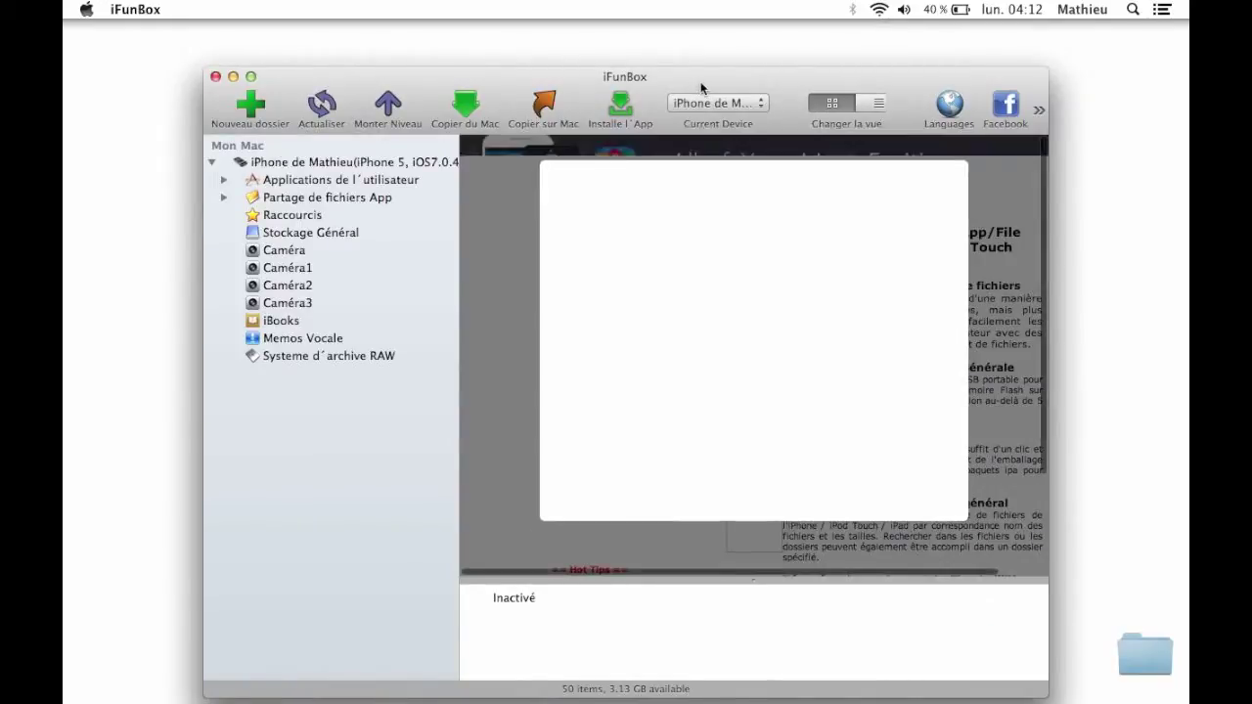
drag(699, 81, 668, 56)
click(928, 144)
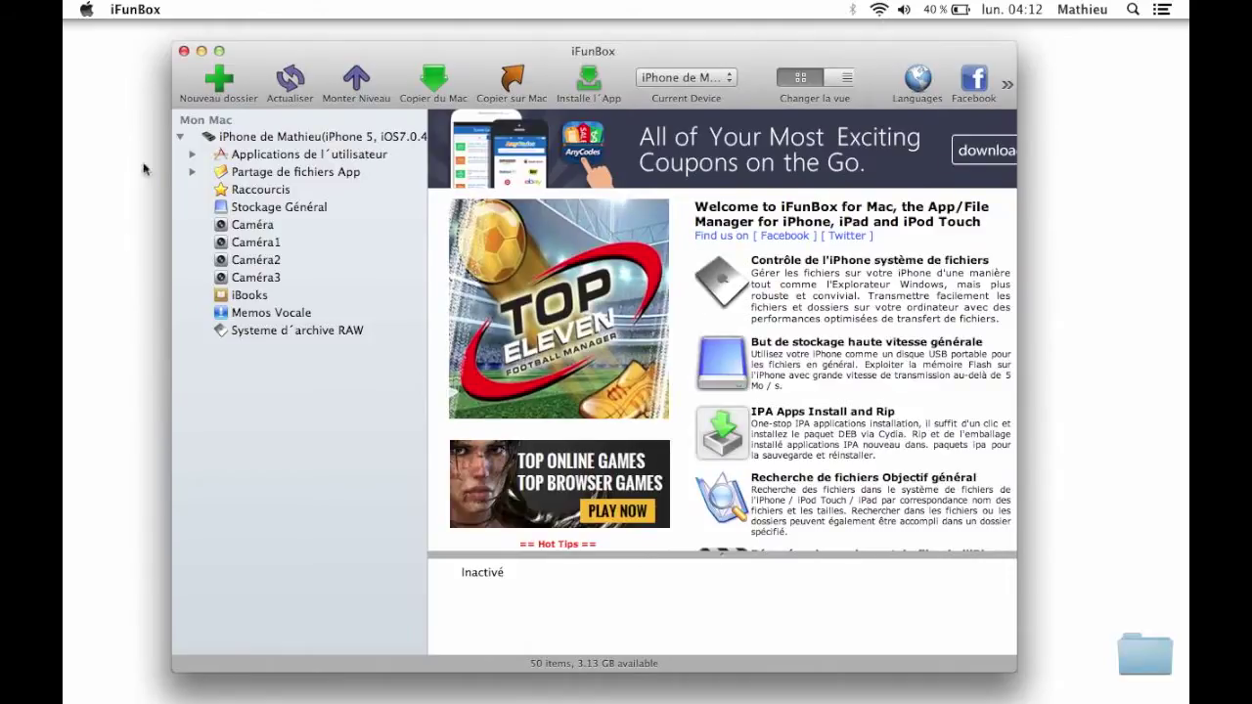
Expand the user applications and view the file contents of Adobe Reader, AT365, BannerFlo, bib and Bike Repair.
click(284, 158)
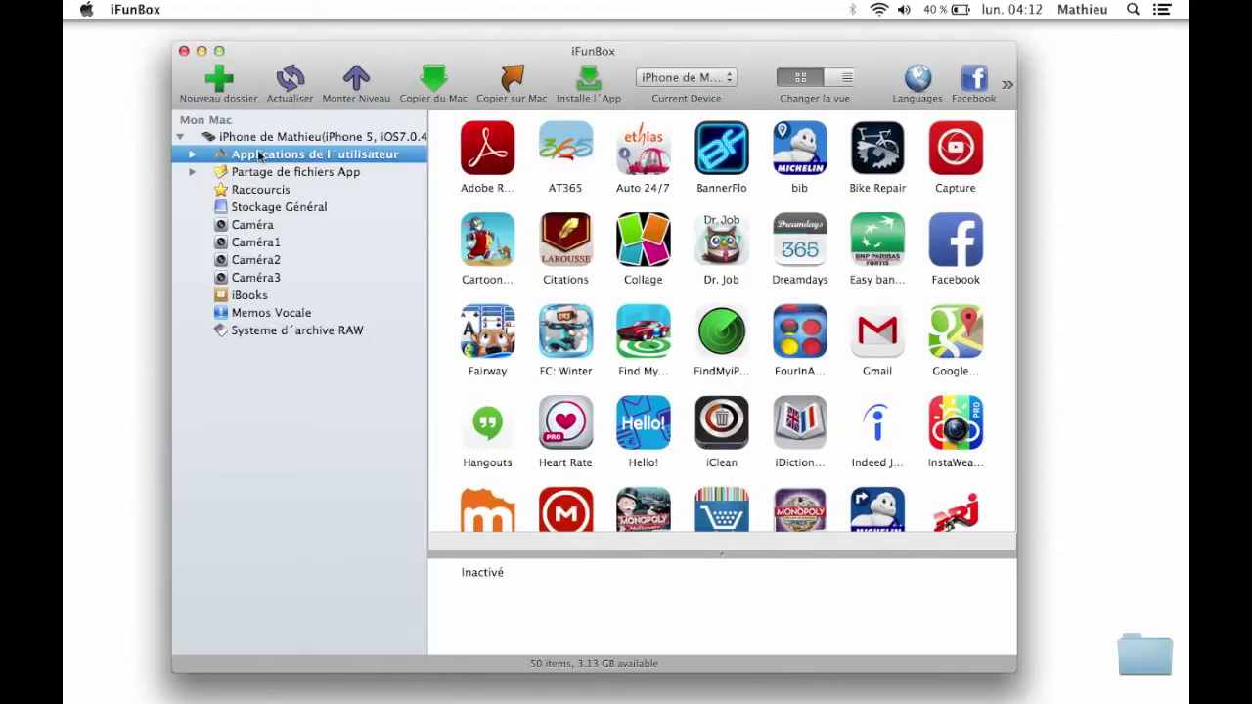
click(192, 154)
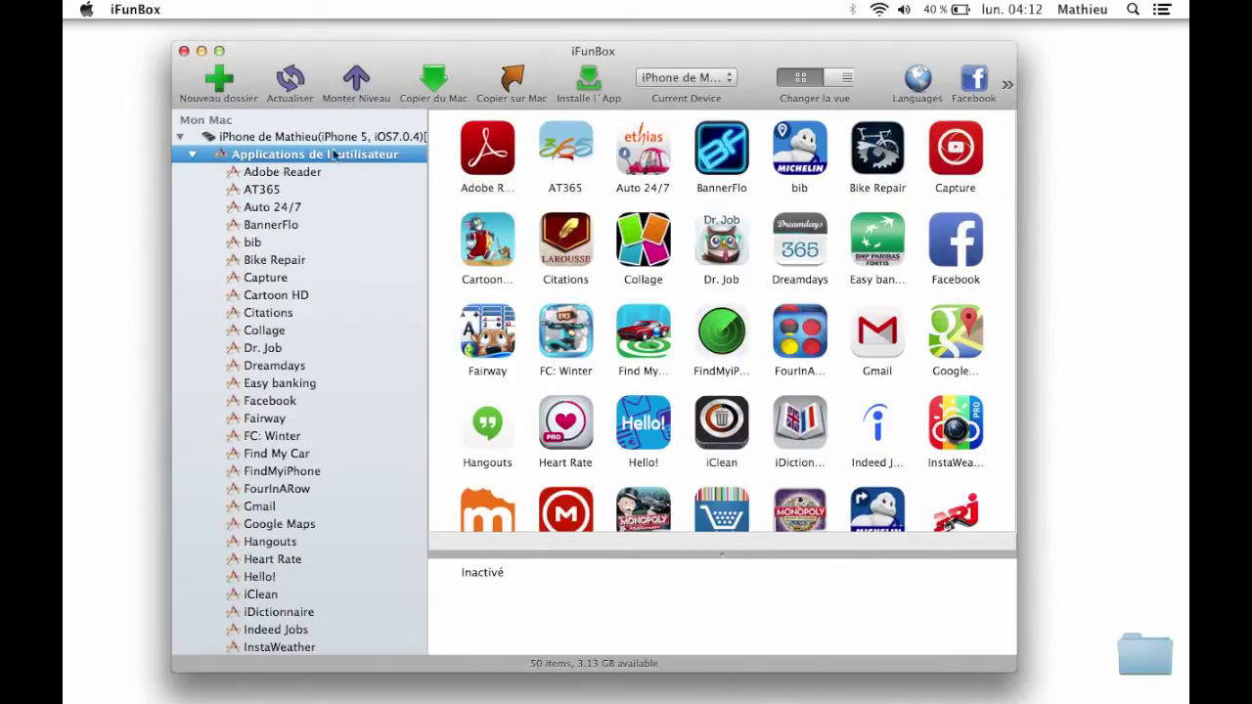
click(279, 172)
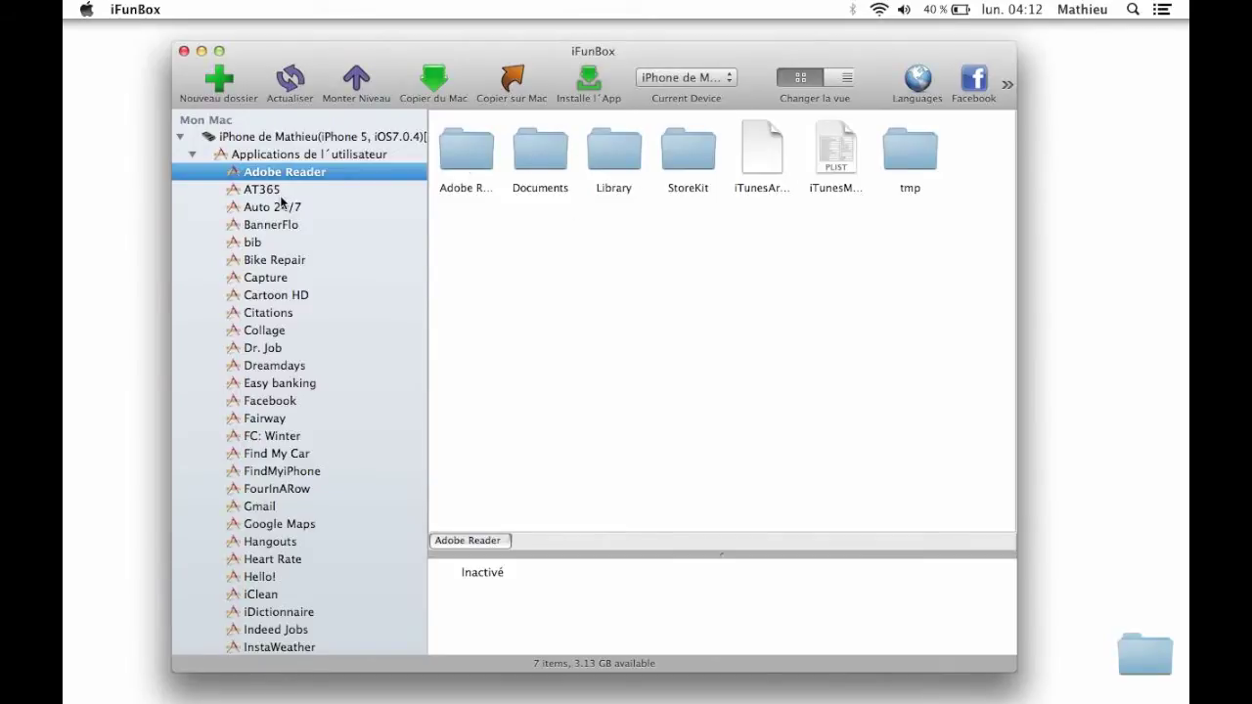
click(280, 195)
click(278, 223)
click(270, 243)
click(274, 259)
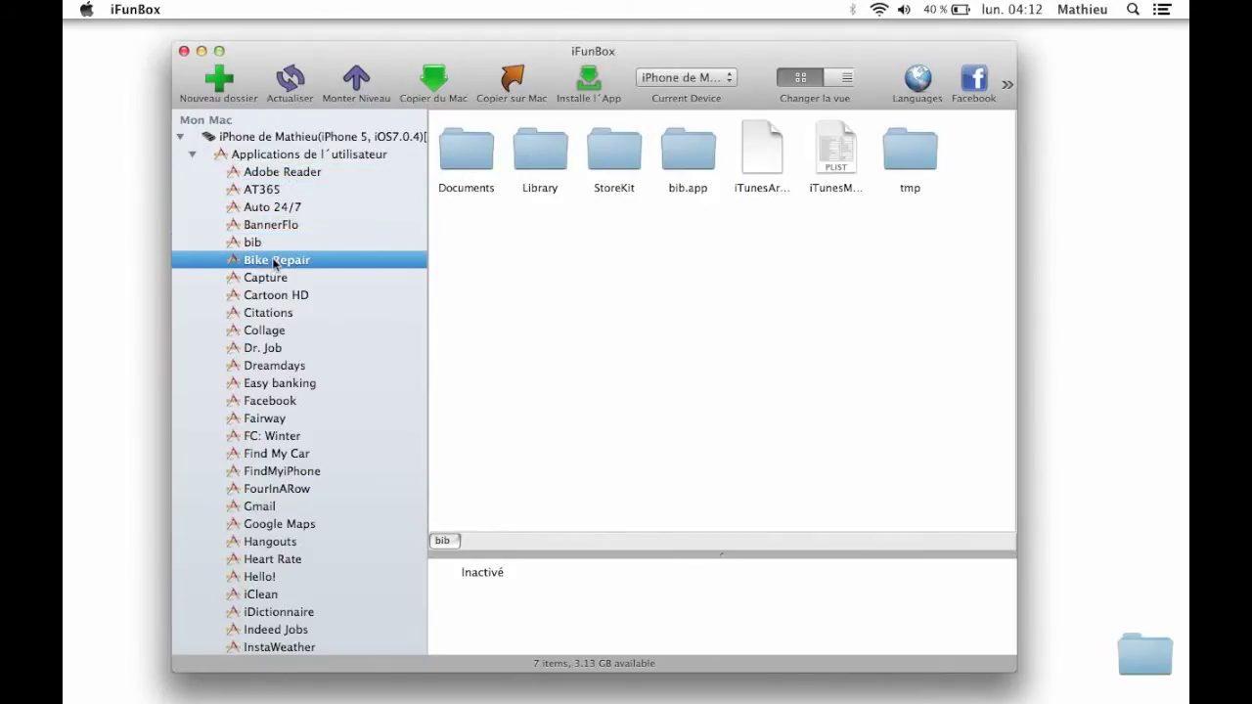
Collapse the user applications list and look through all the installed apps' icons.
click(192, 154)
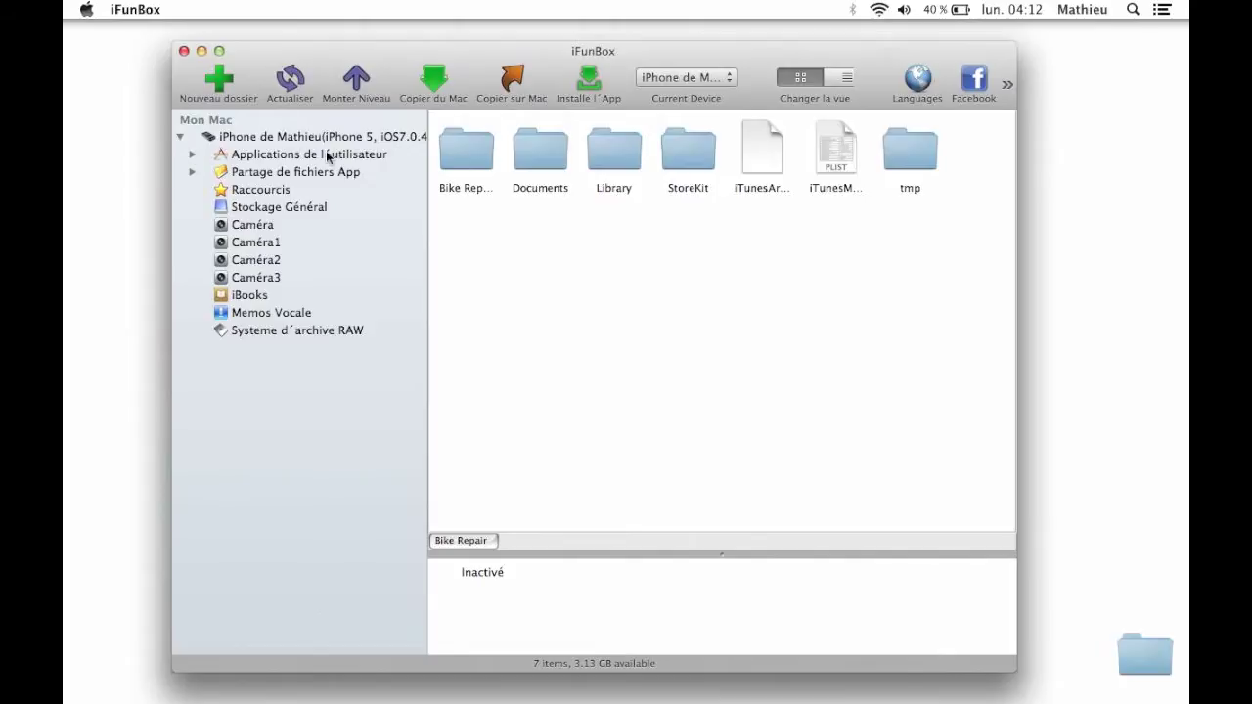
click(263, 158)
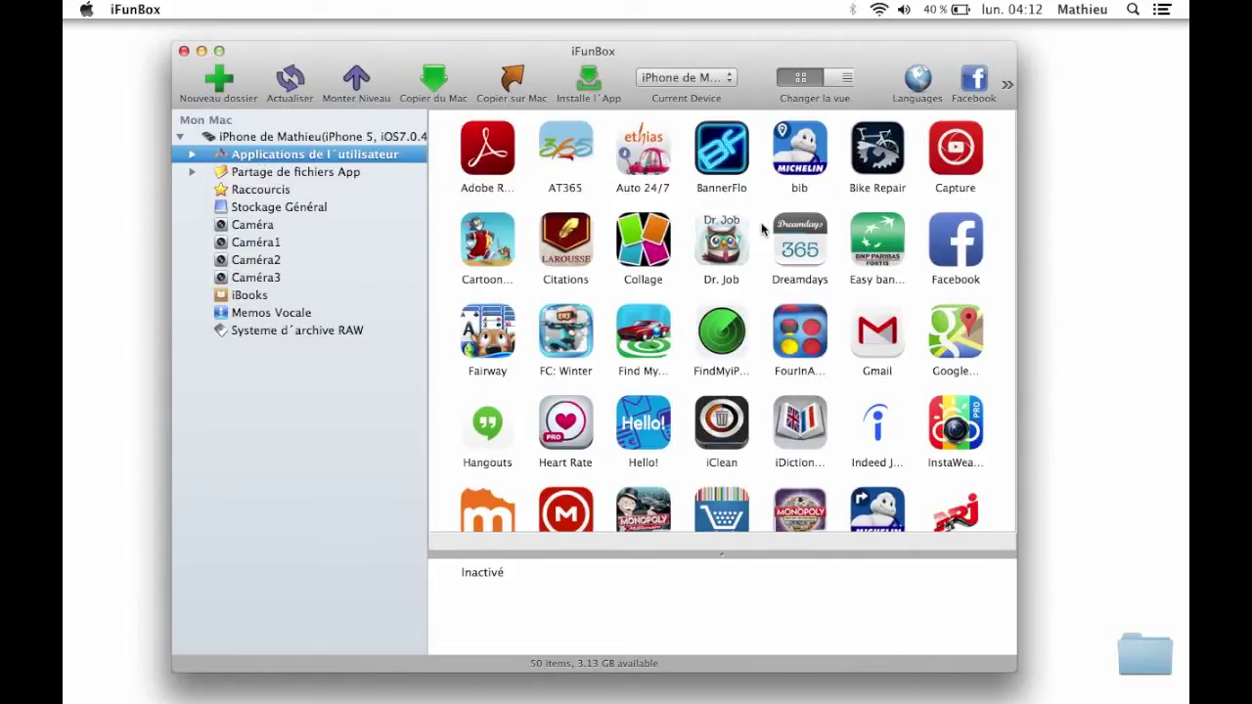
scroll(760, 224, down, 4)
scroll(675, 215, up, 4)
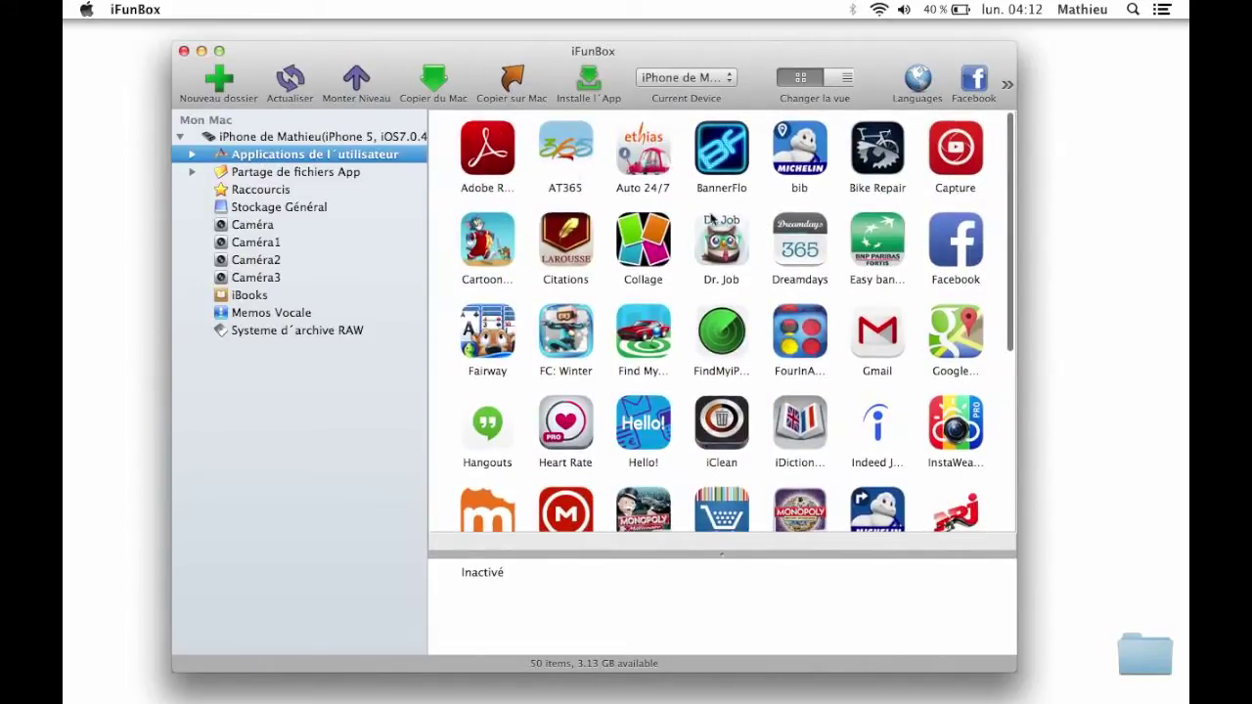
scroll(665, 209, down, 5)
scroll(640, 294, up, 5)
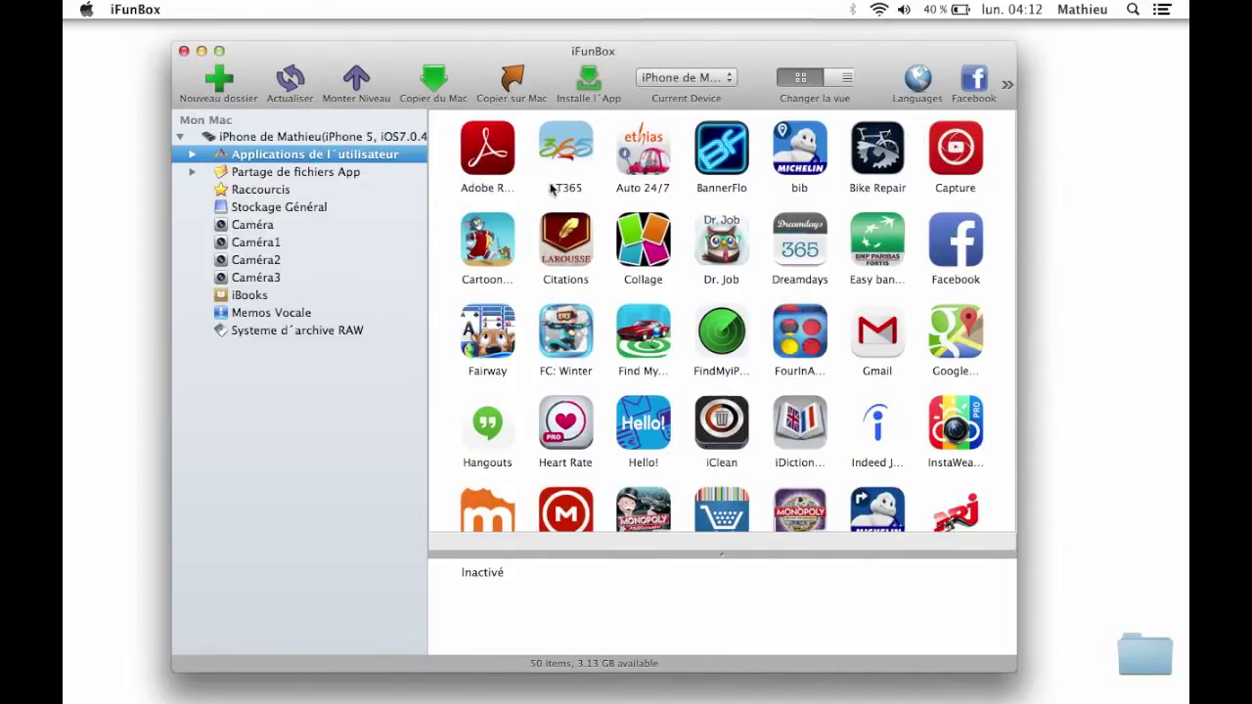
scroll(553, 189, down, 1)
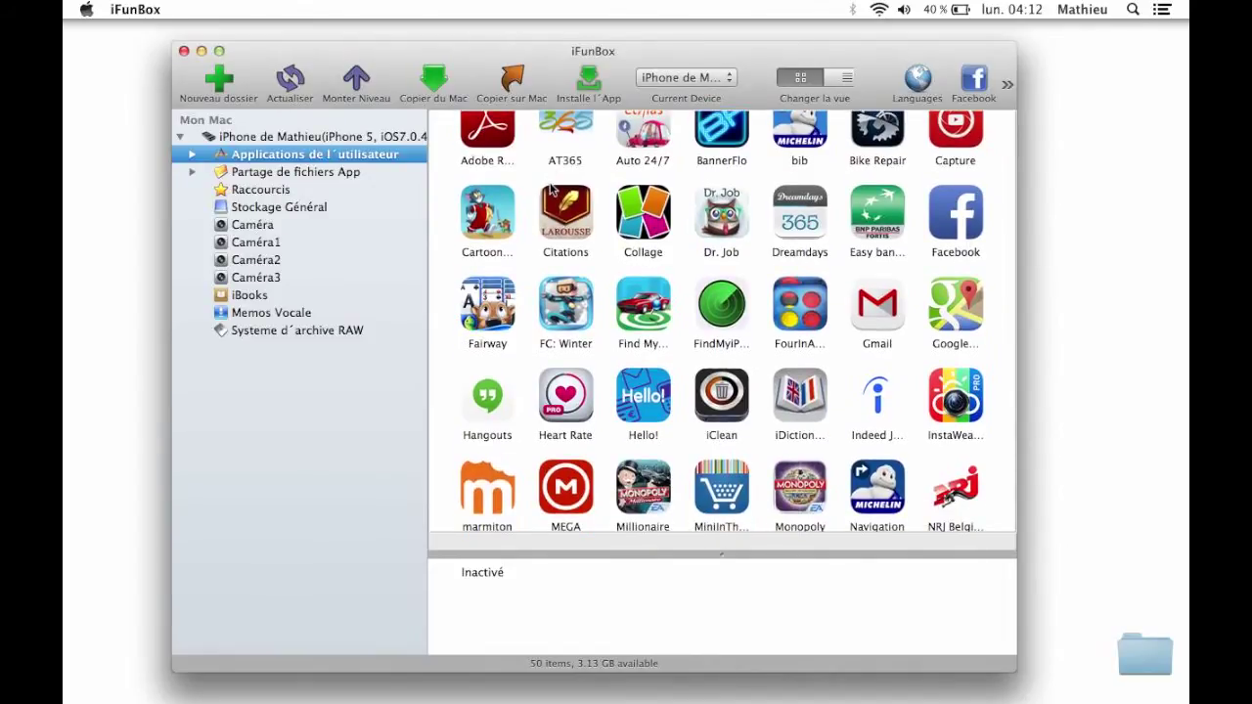
scroll(551, 191, up, 1)
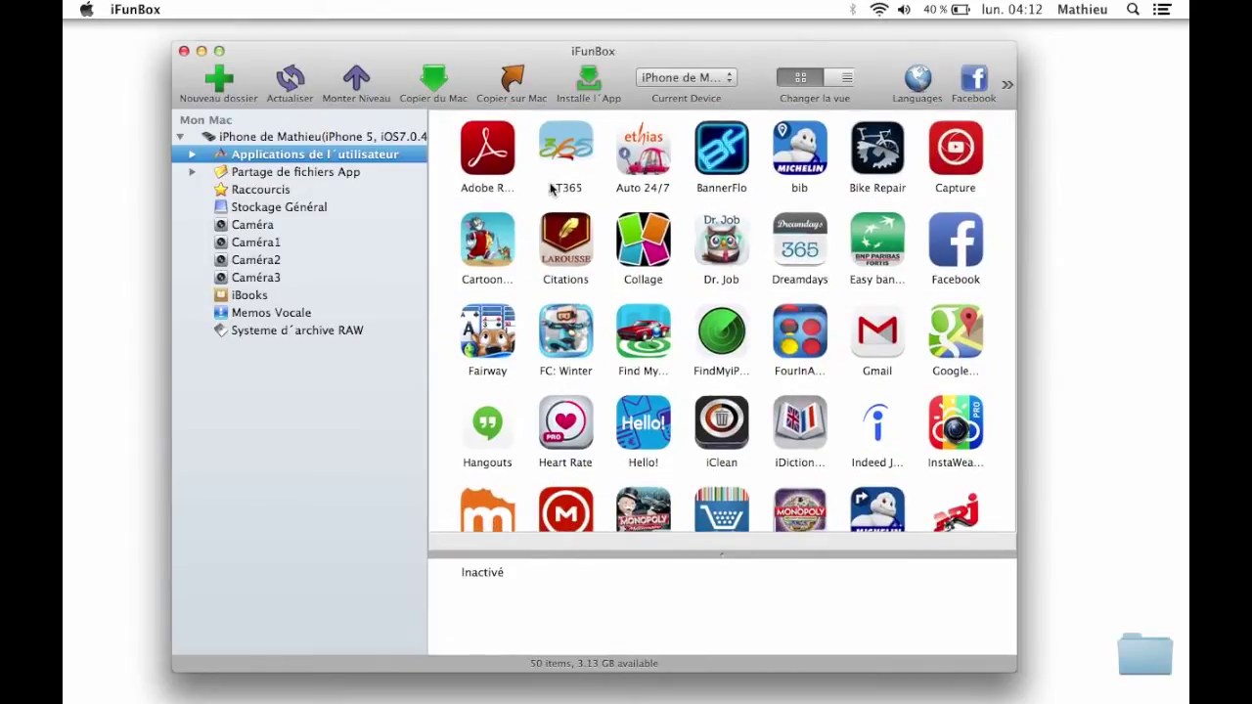
click(495, 244)
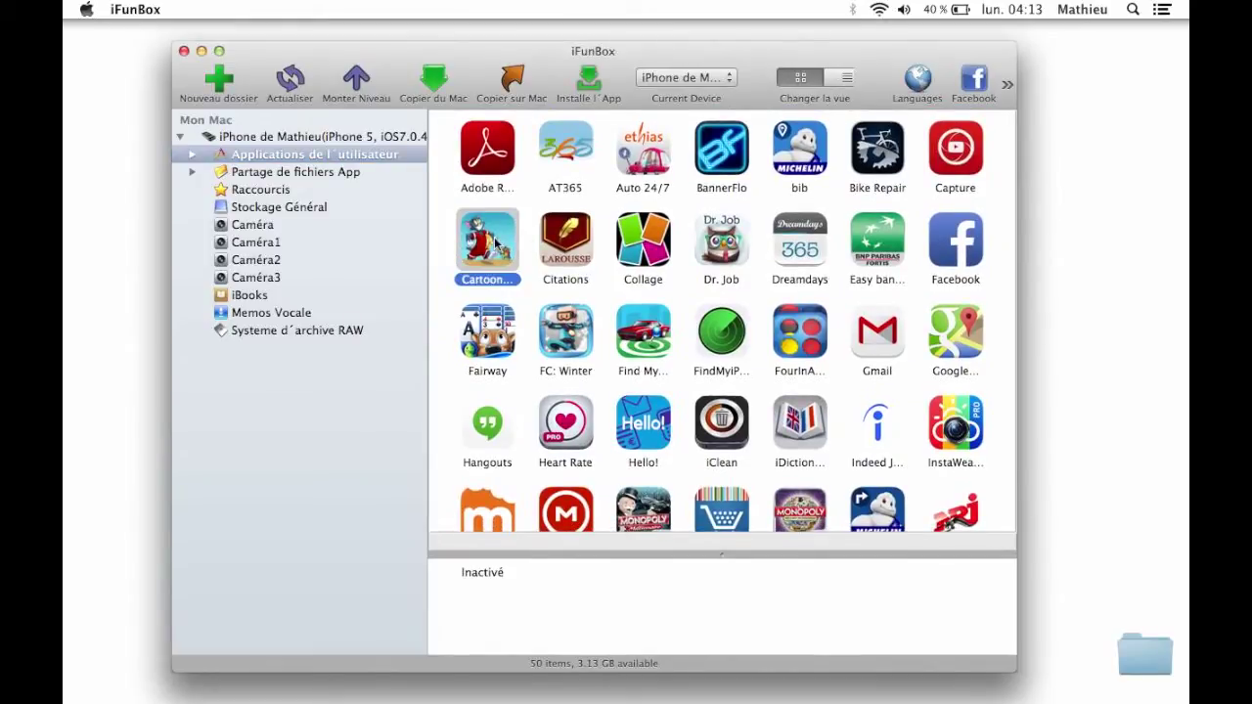
right_click(495, 244)
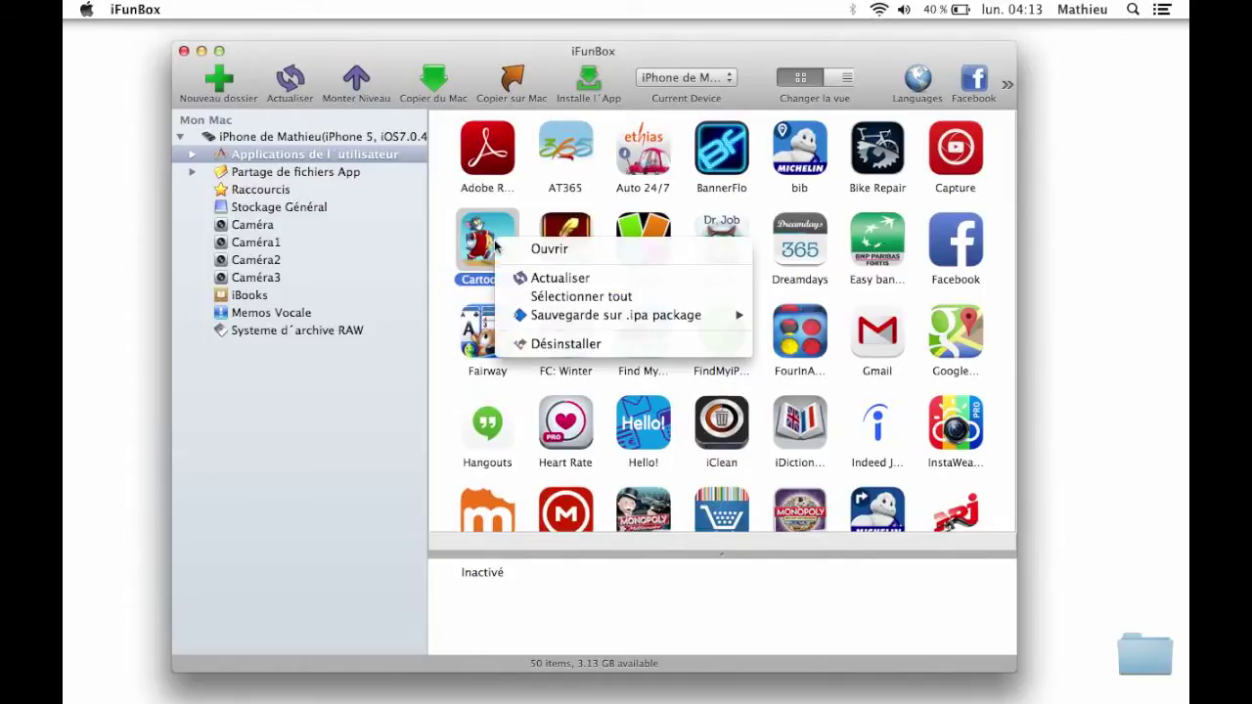
click(439, 270)
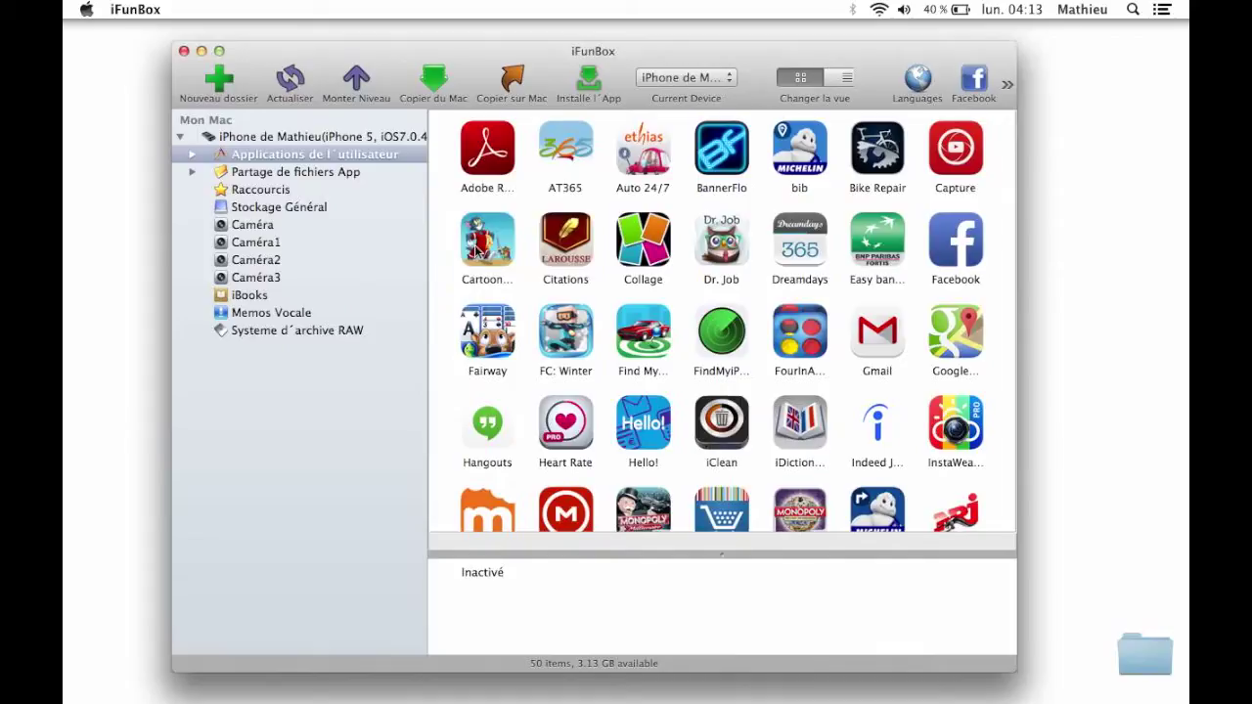
right_click(473, 250)
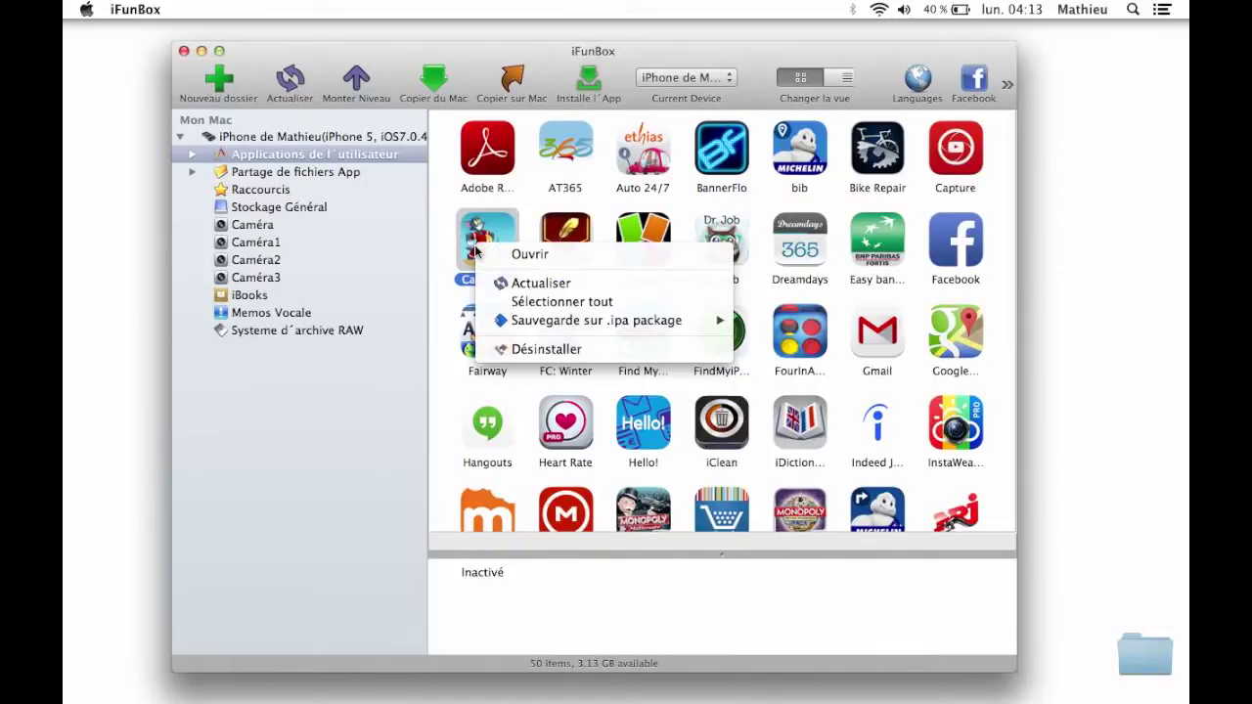
click(1005, 218)
View the .ipa files already stored in the Mac's Apps folder, and close the folder view.
mouse_move(897, 701)
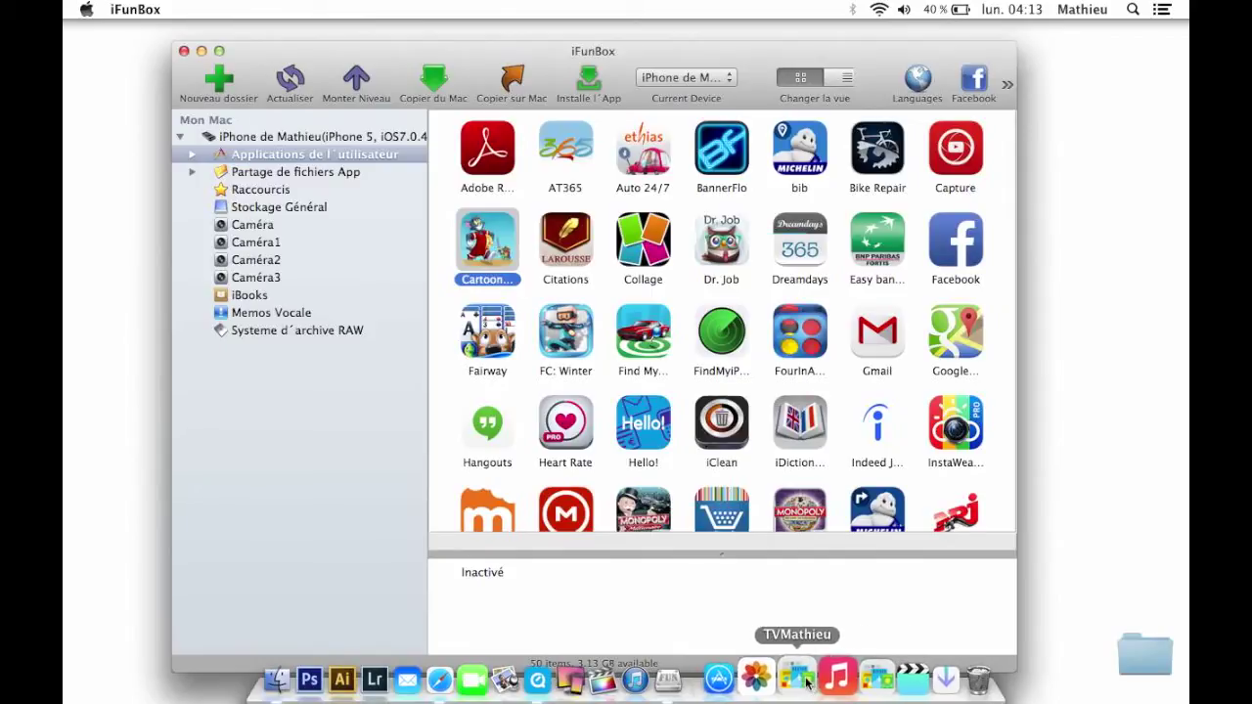
click(807, 683)
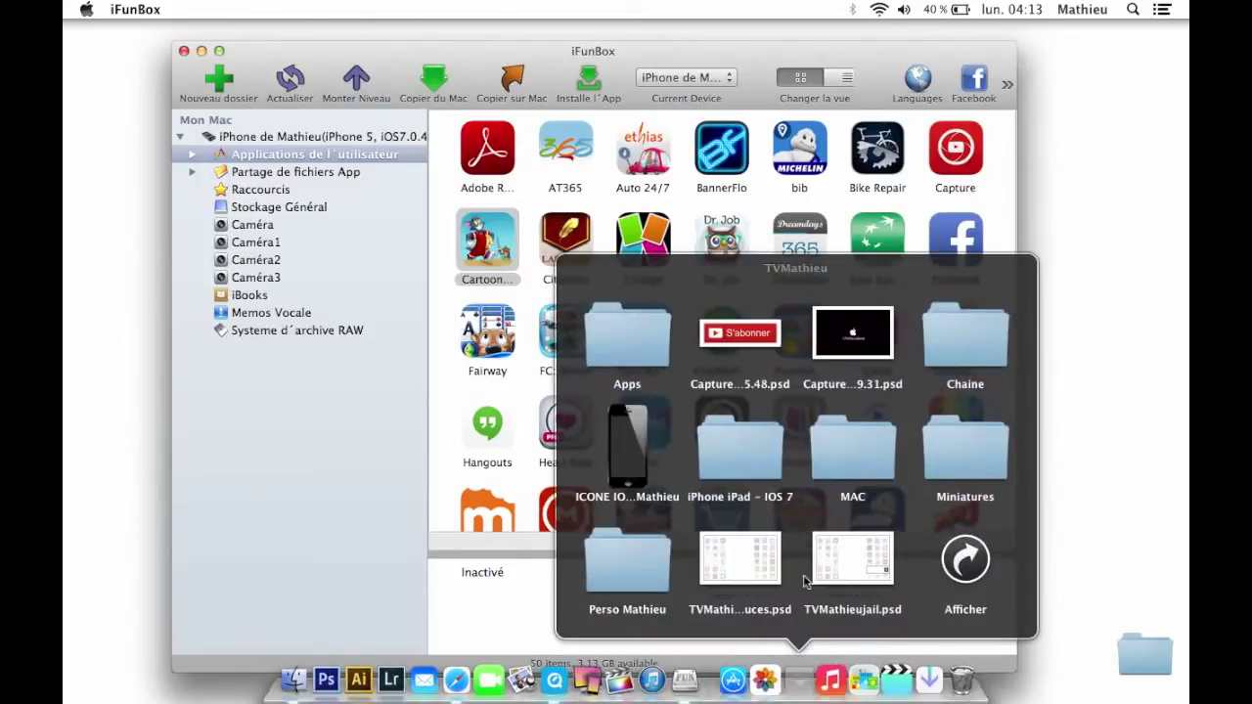
click(618, 341)
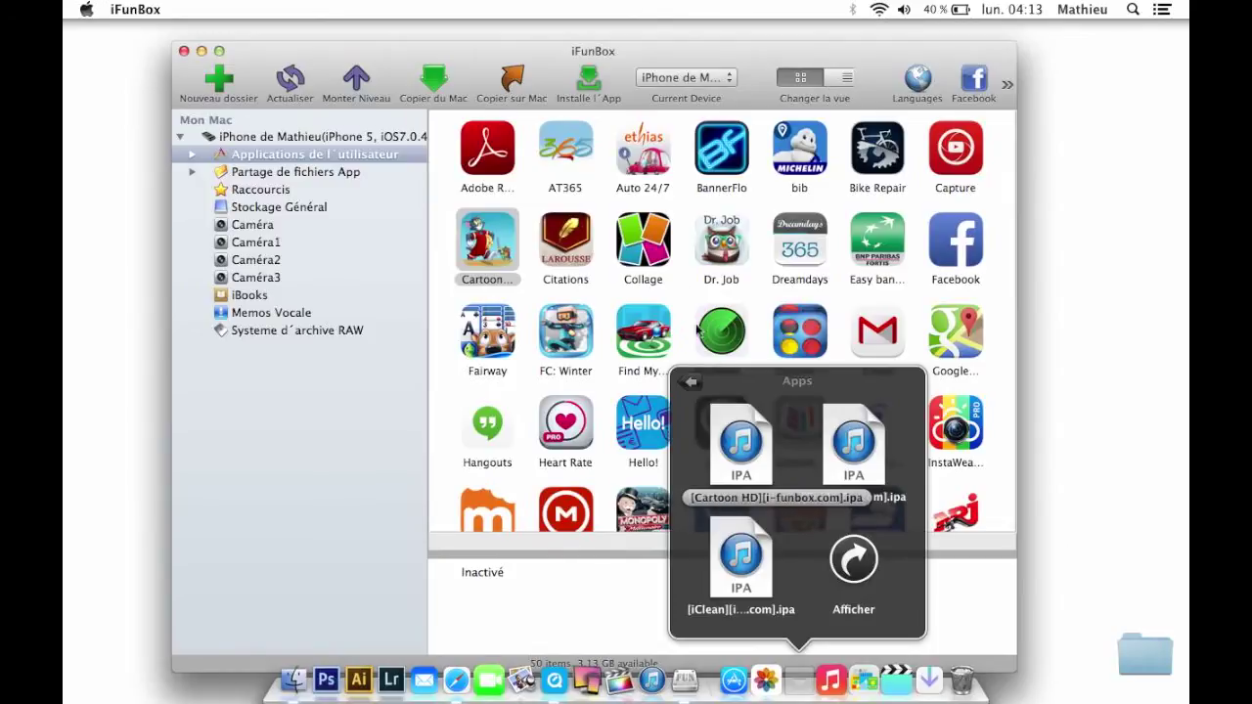
click(604, 193)
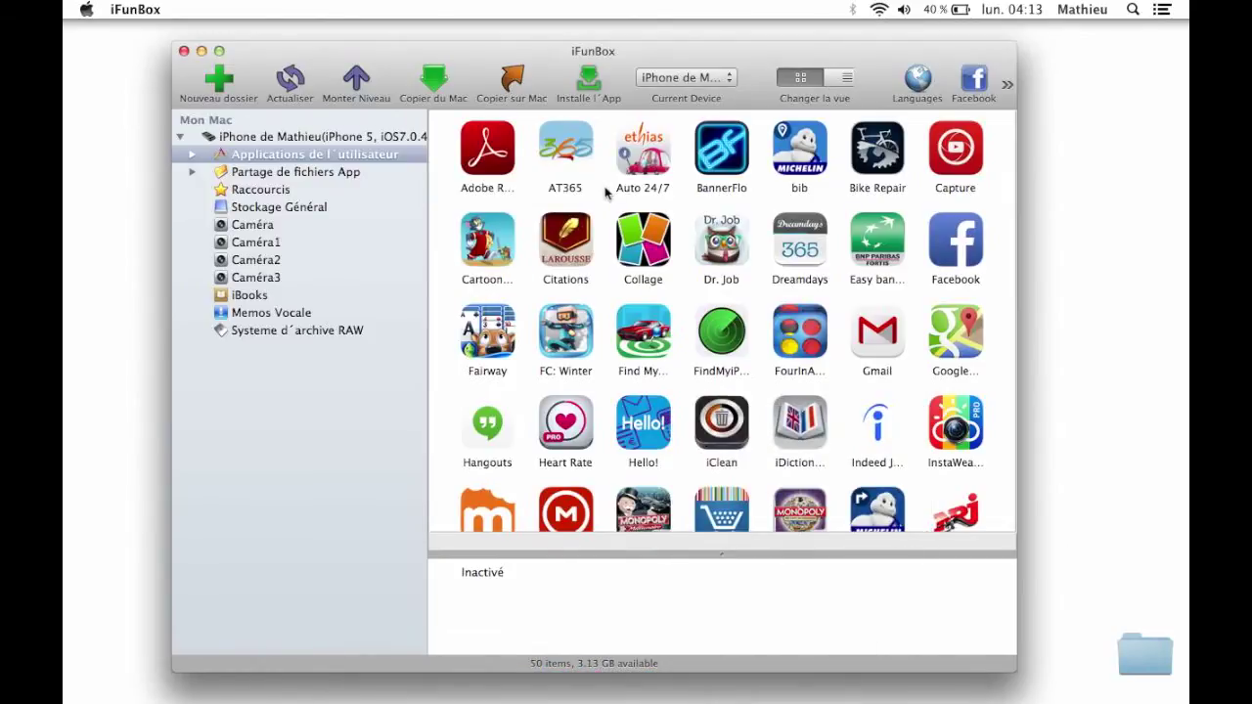
Back up the Cartoon HD app as an .ipa package without personal data into the Apps folder.
click(494, 241)
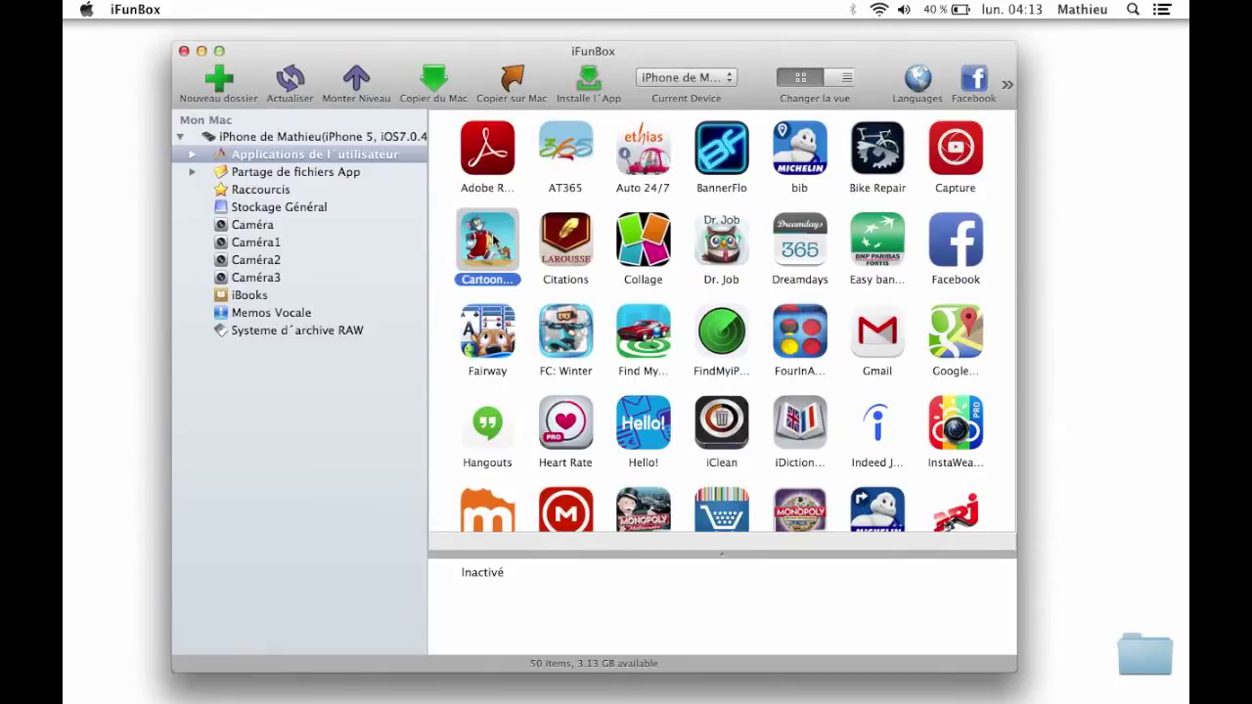
right_click(494, 240)
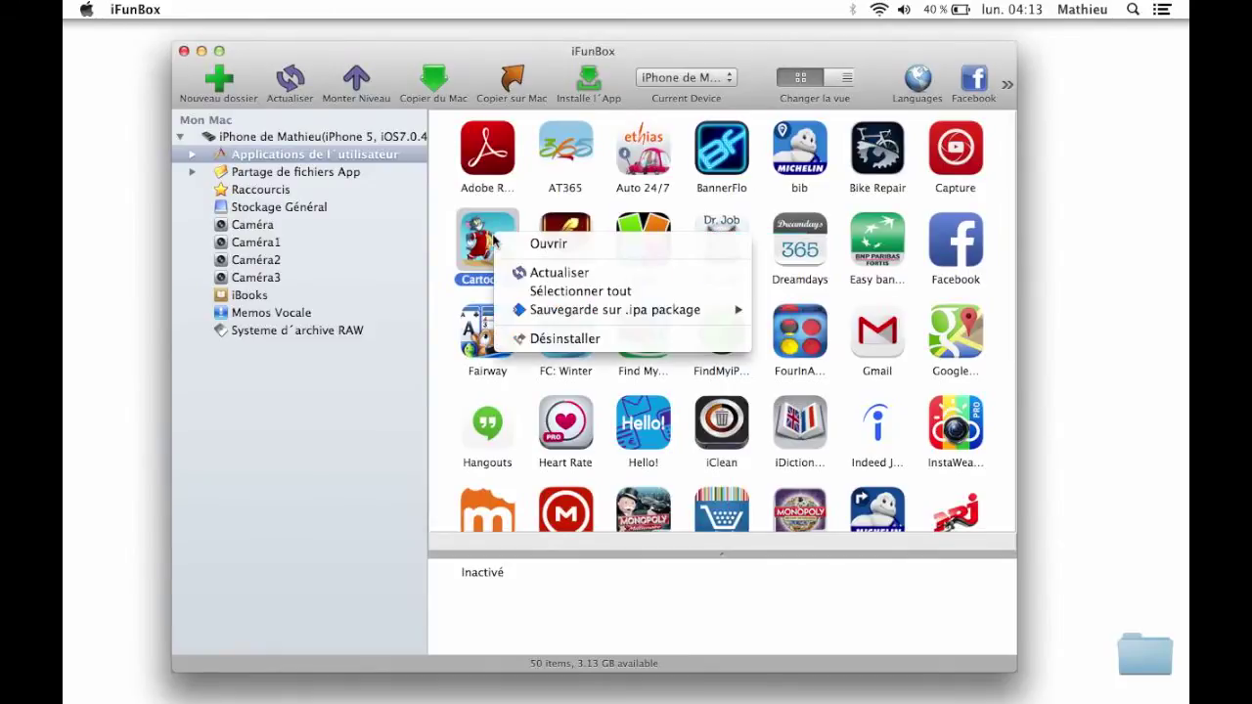
mouse_move(541, 309)
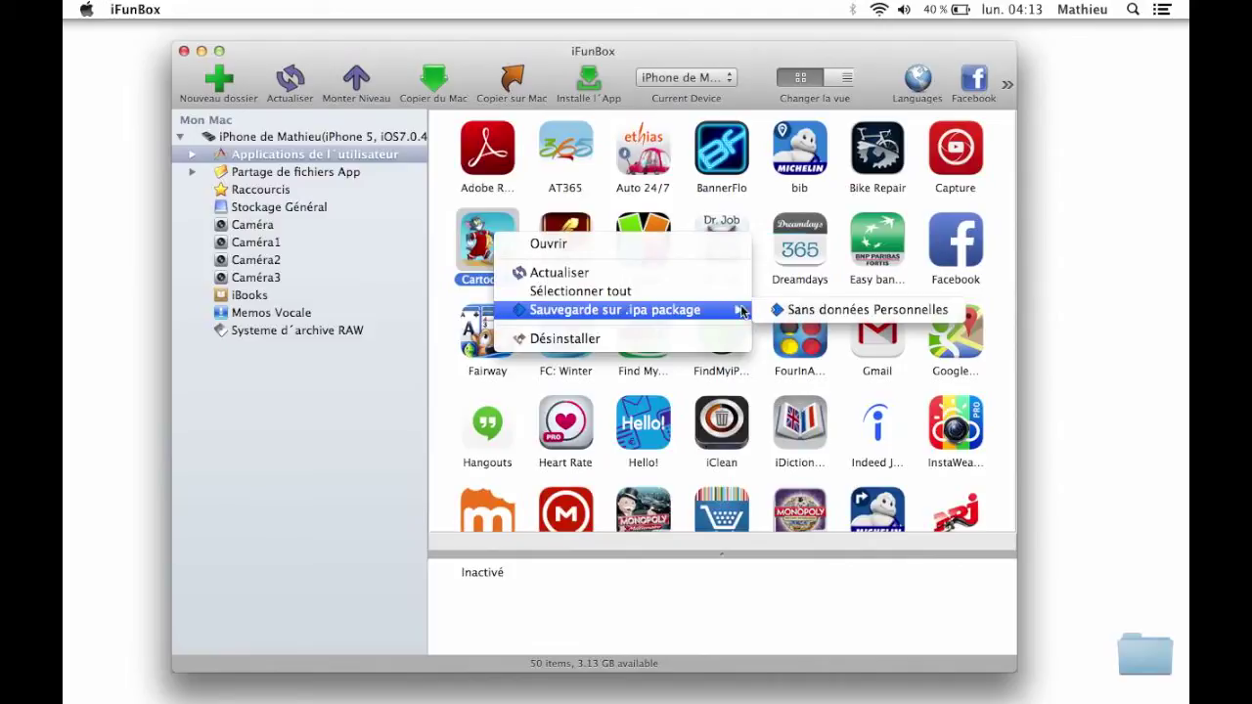
click(803, 311)
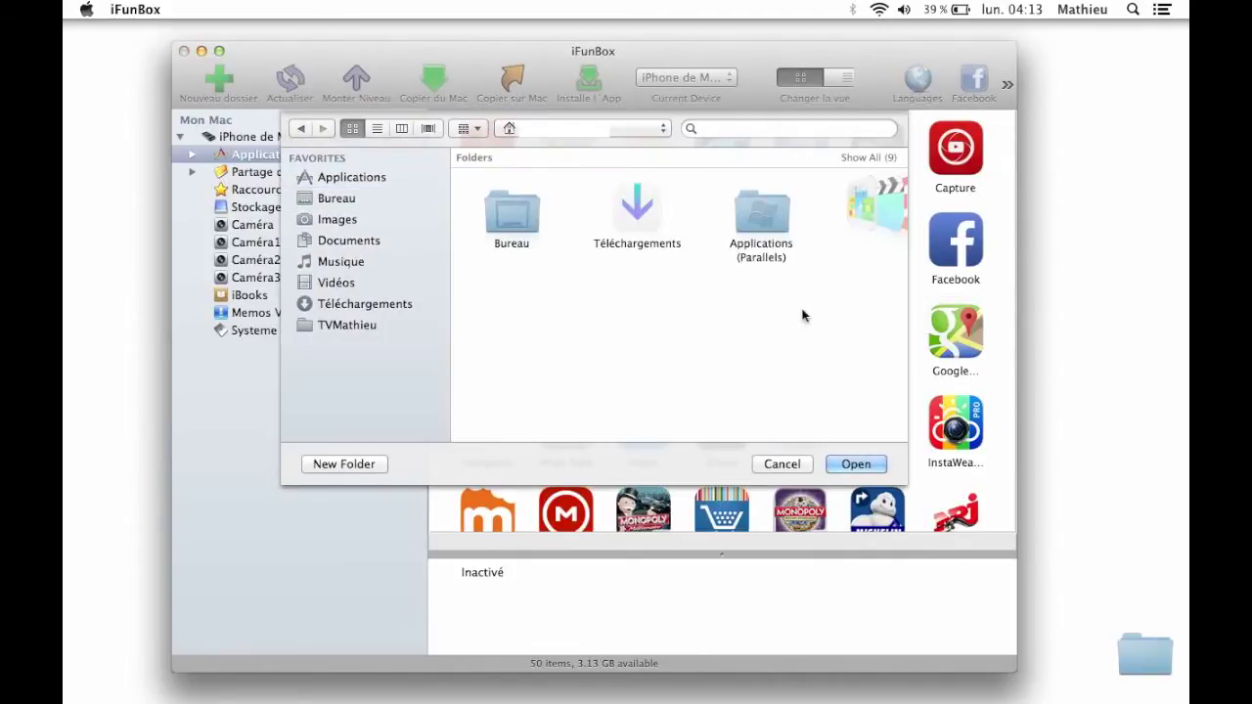
click(369, 327)
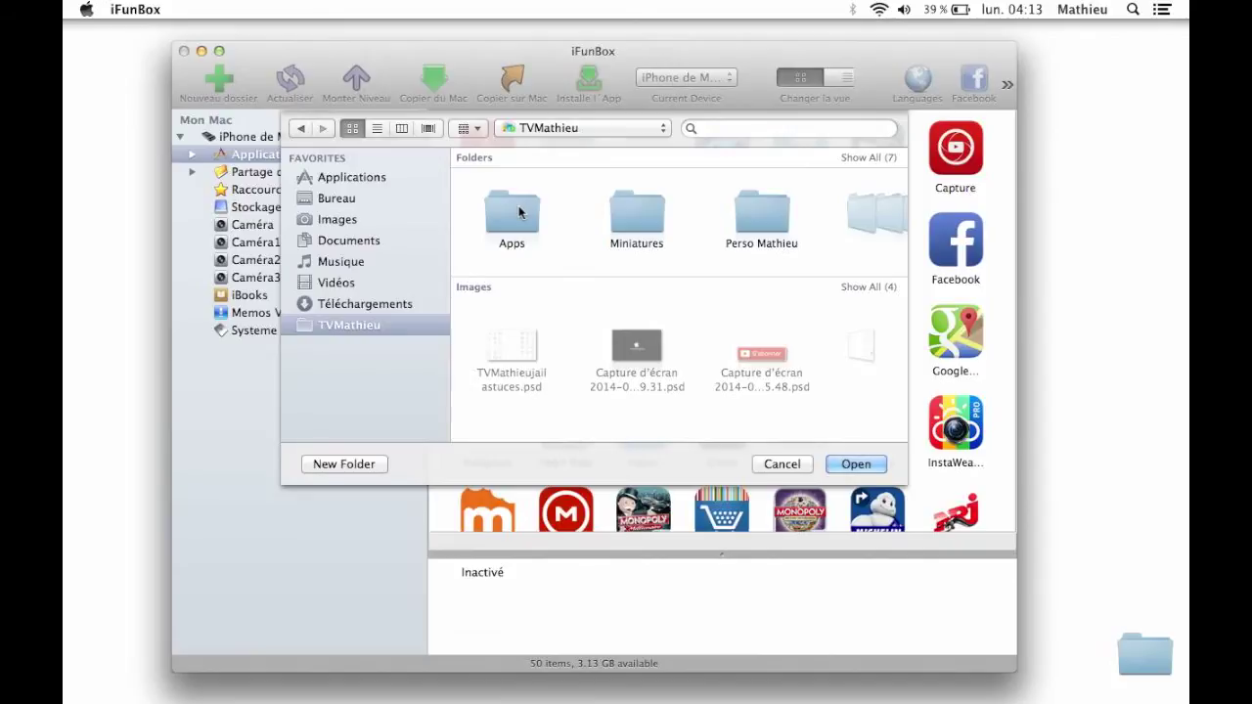
click(520, 212)
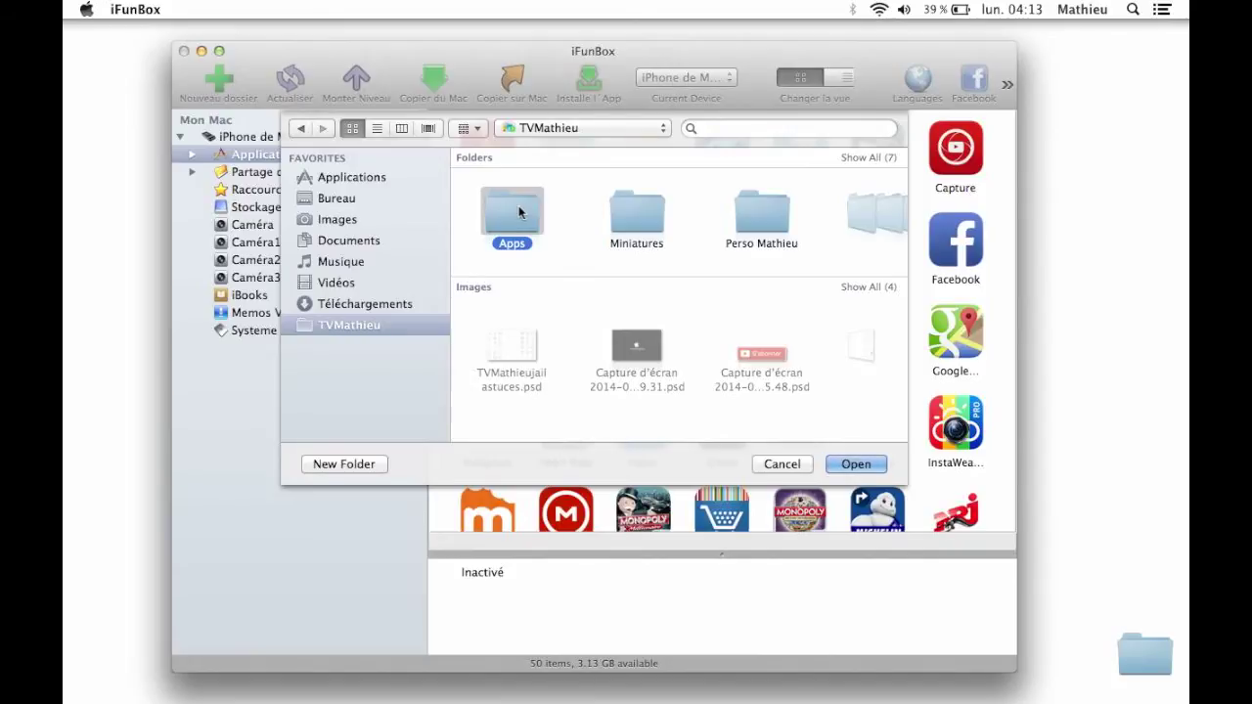
click(856, 465)
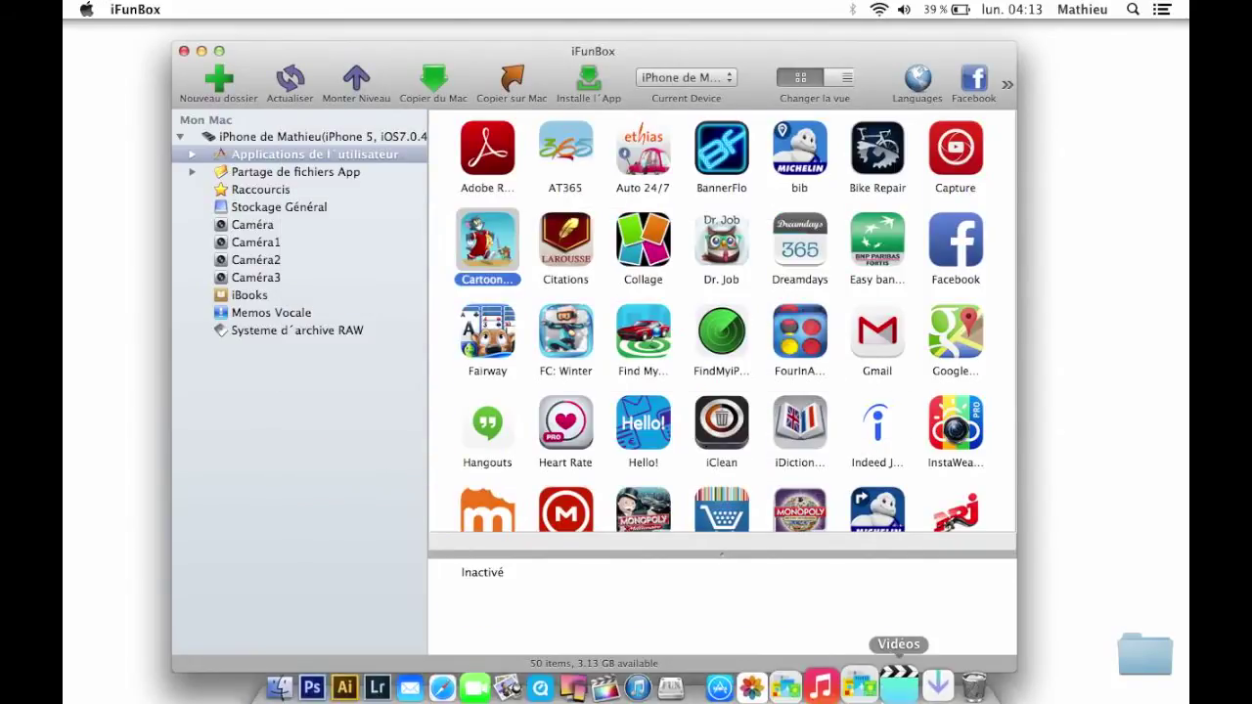
Check the Apps folder for the Cartoon HD .ipa backup.
click(804, 684)
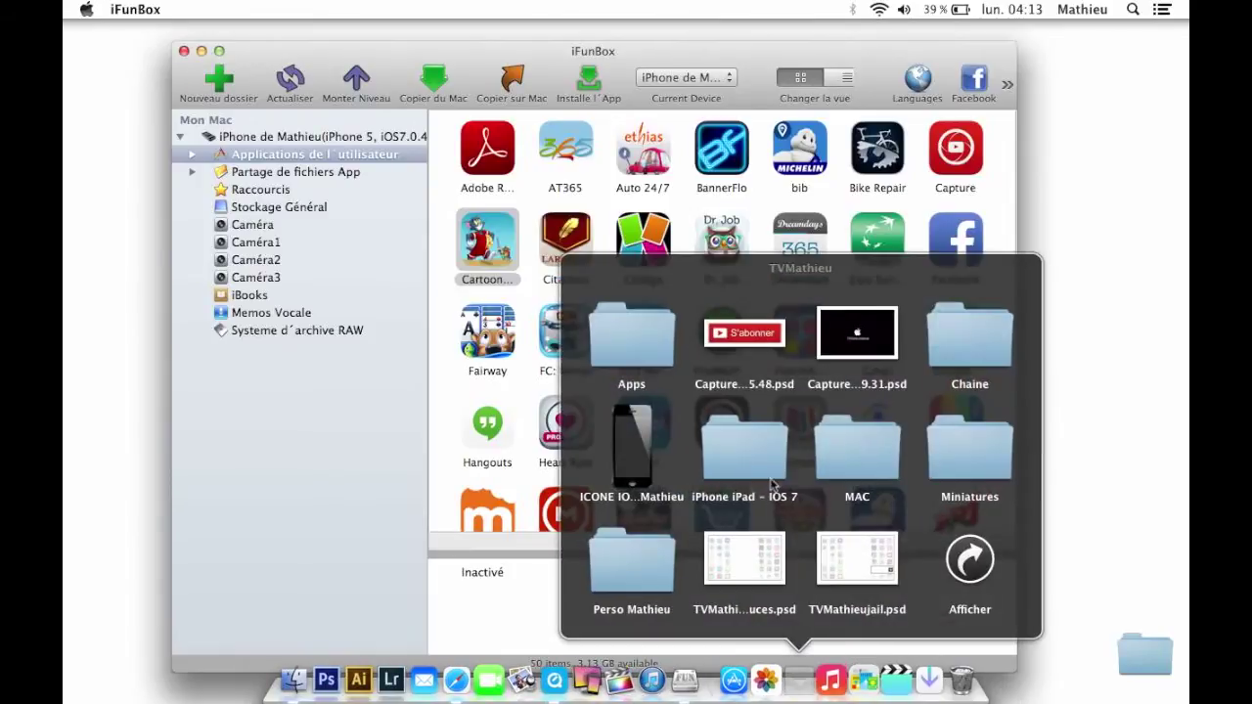
click(651, 345)
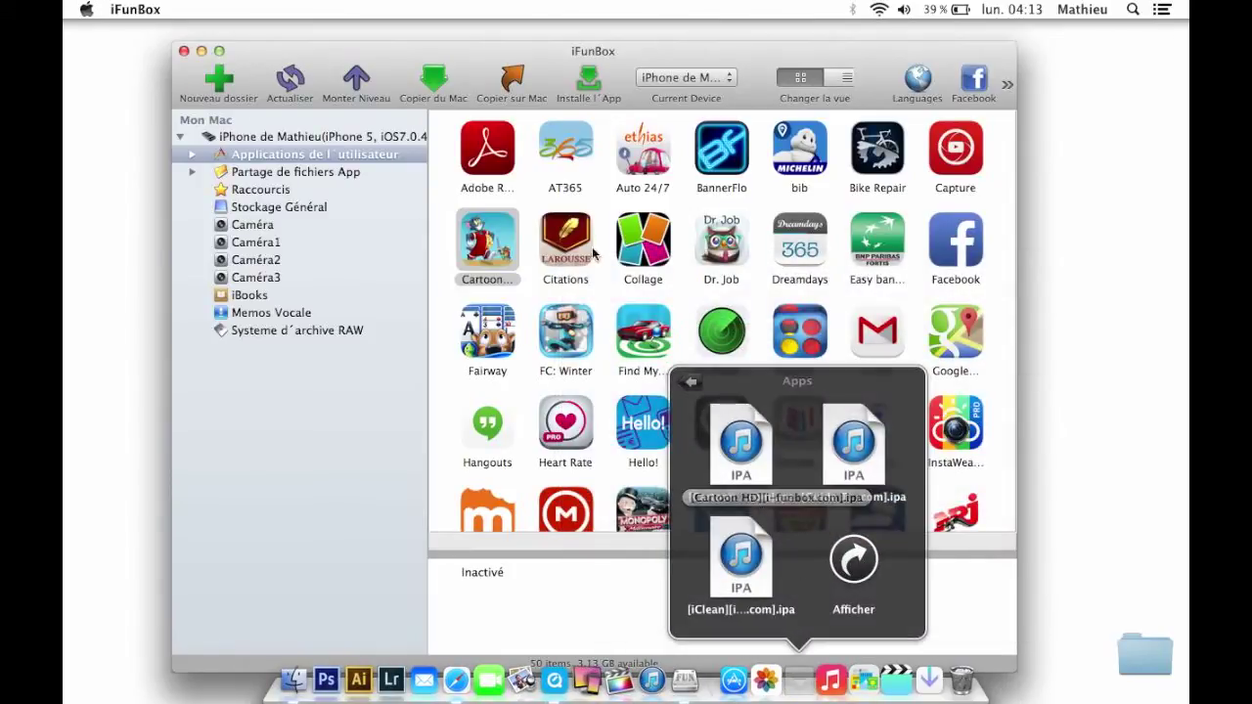
click(603, 296)
Uninstall the Cartoon HD app from the iPhone and confirm its removal.
click(480, 254)
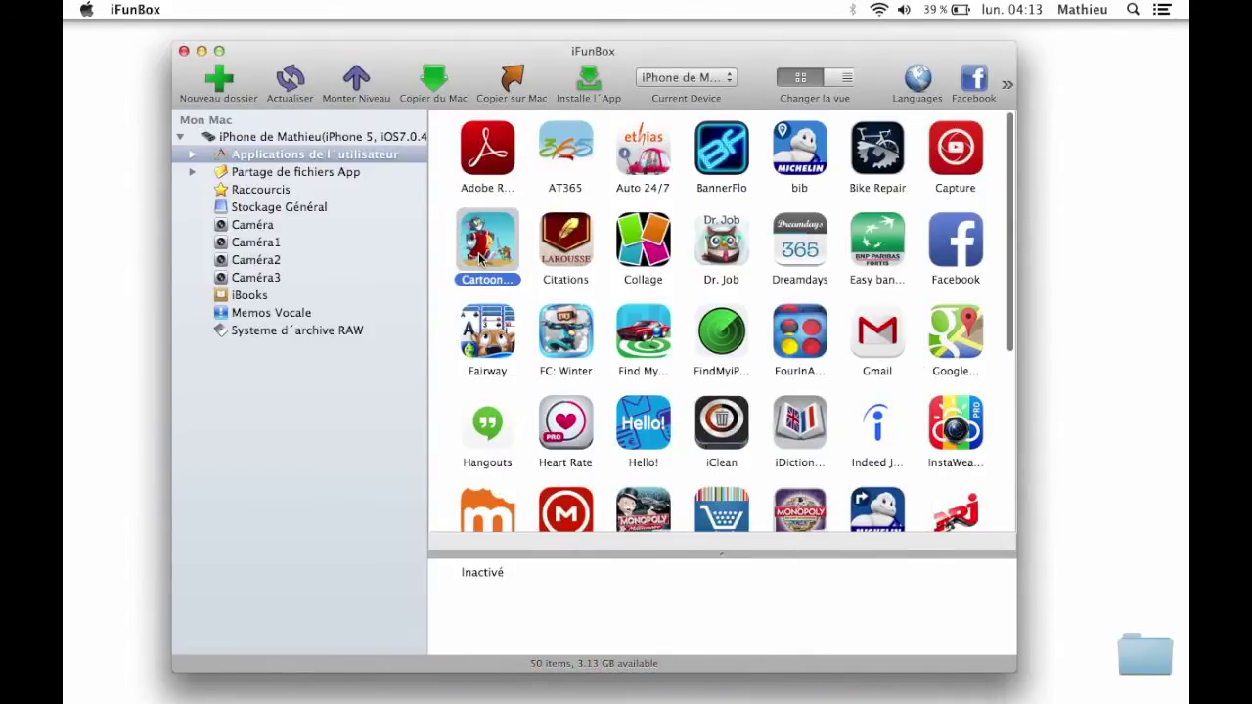
right_click(479, 254)
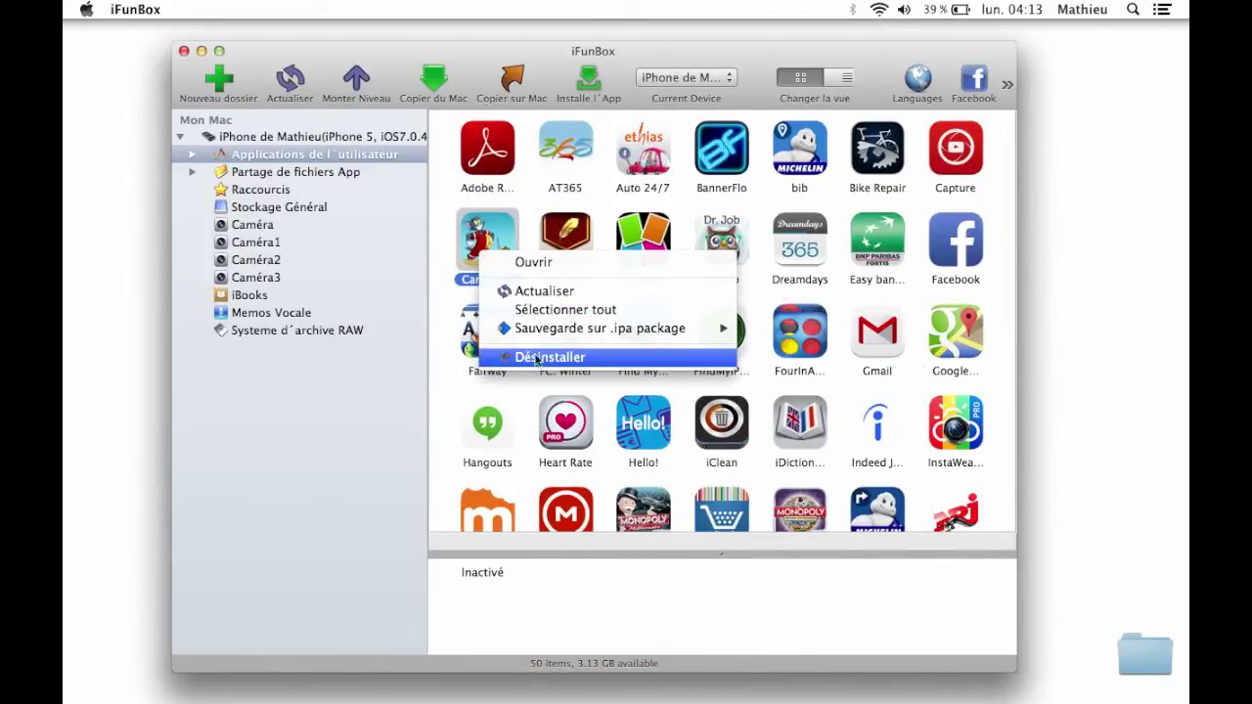
click(599, 360)
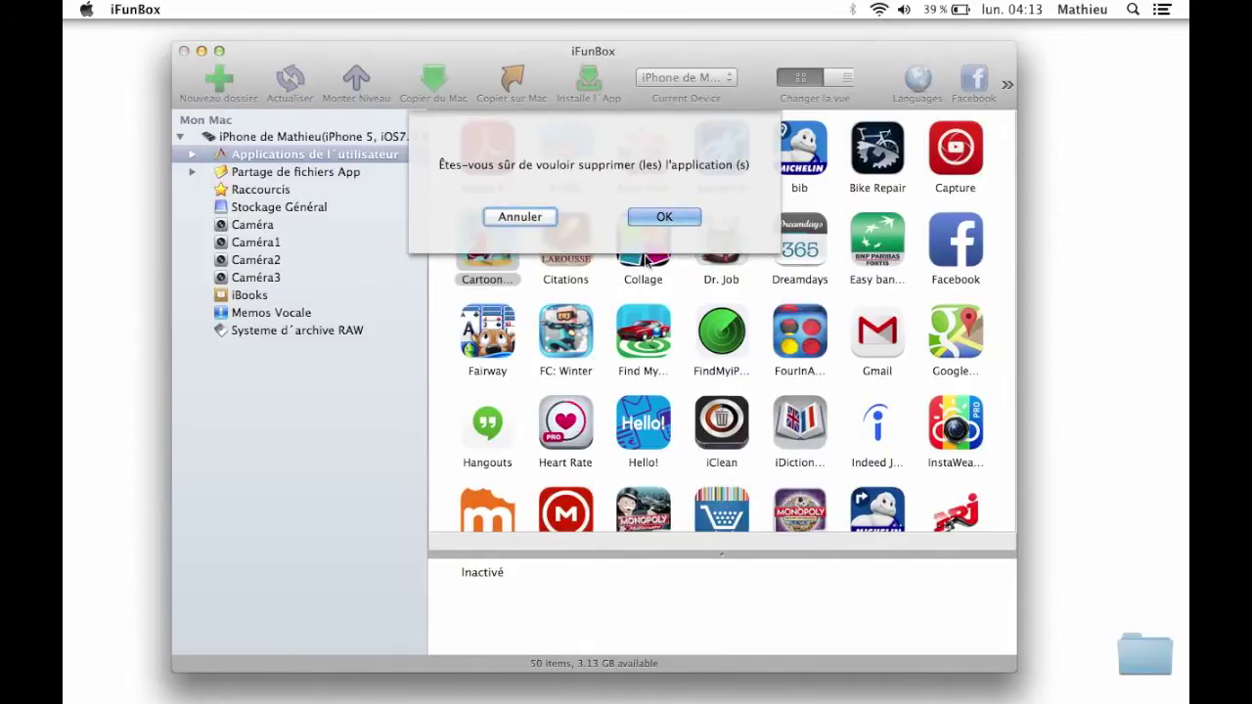
click(661, 218)
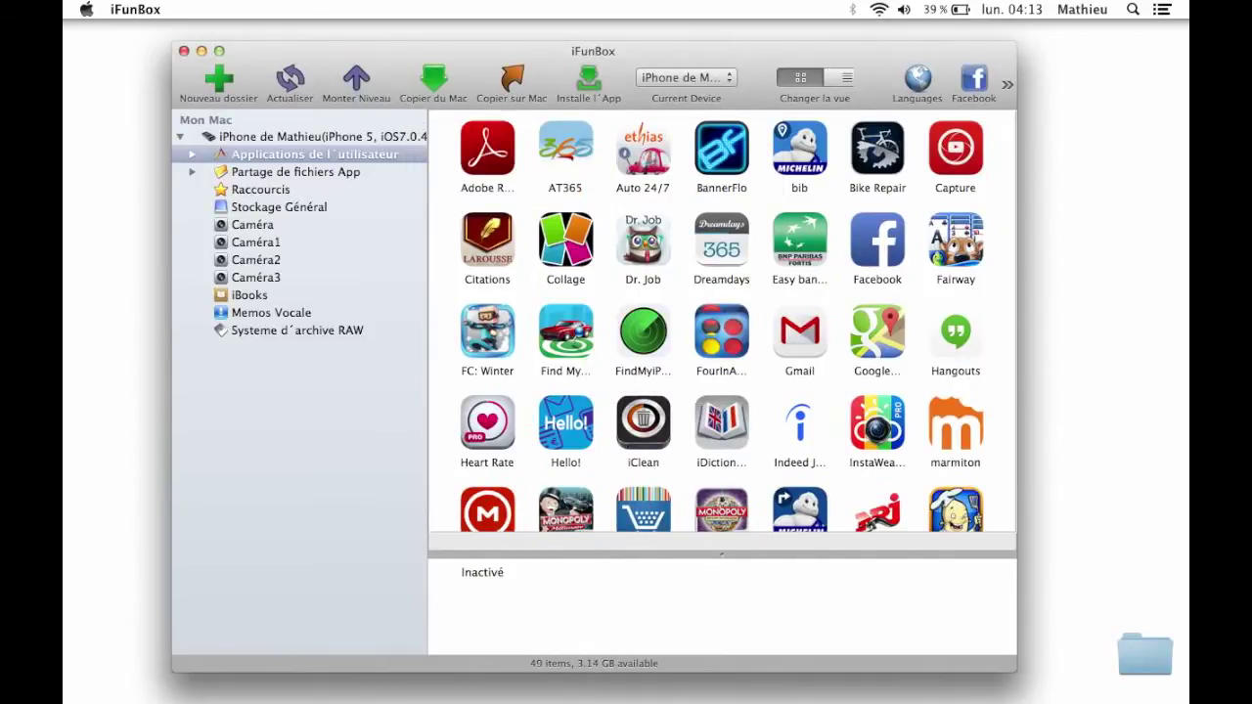
Switch to Reflection to show the mirrored iPhone screen, and arrange it side by side with a narrowed iFunBox window.
mouse_move(642, 685)
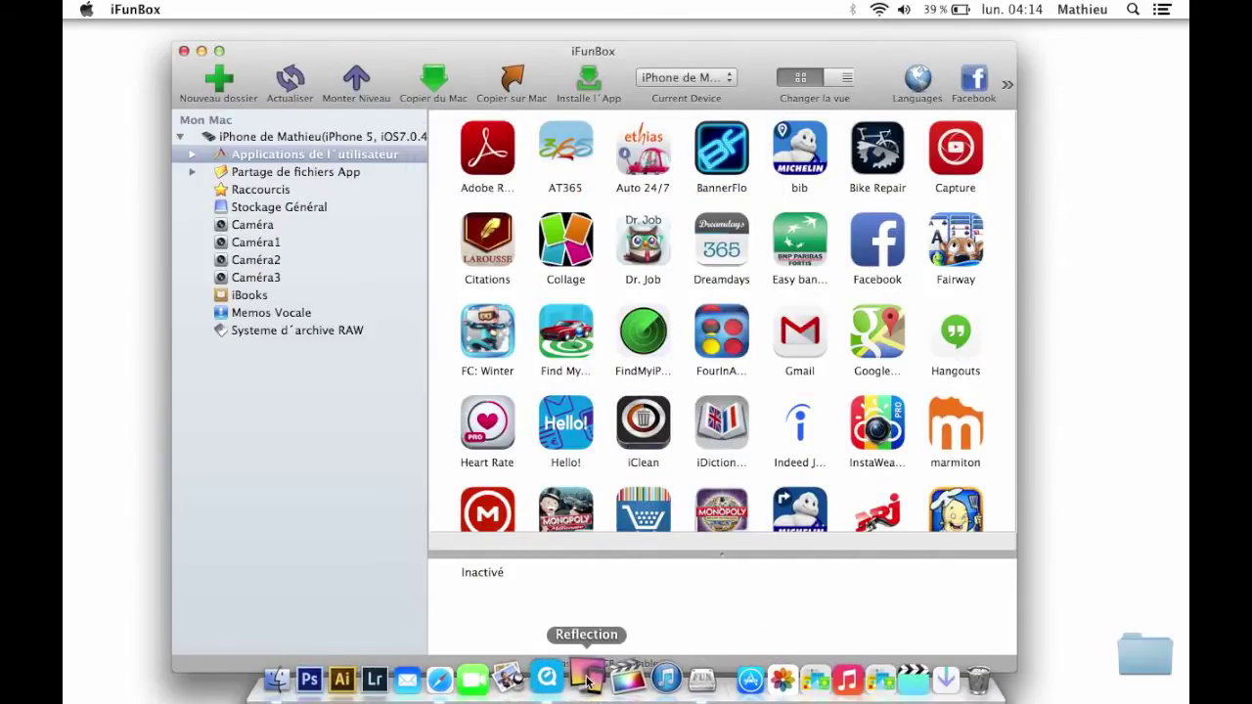
click(587, 677)
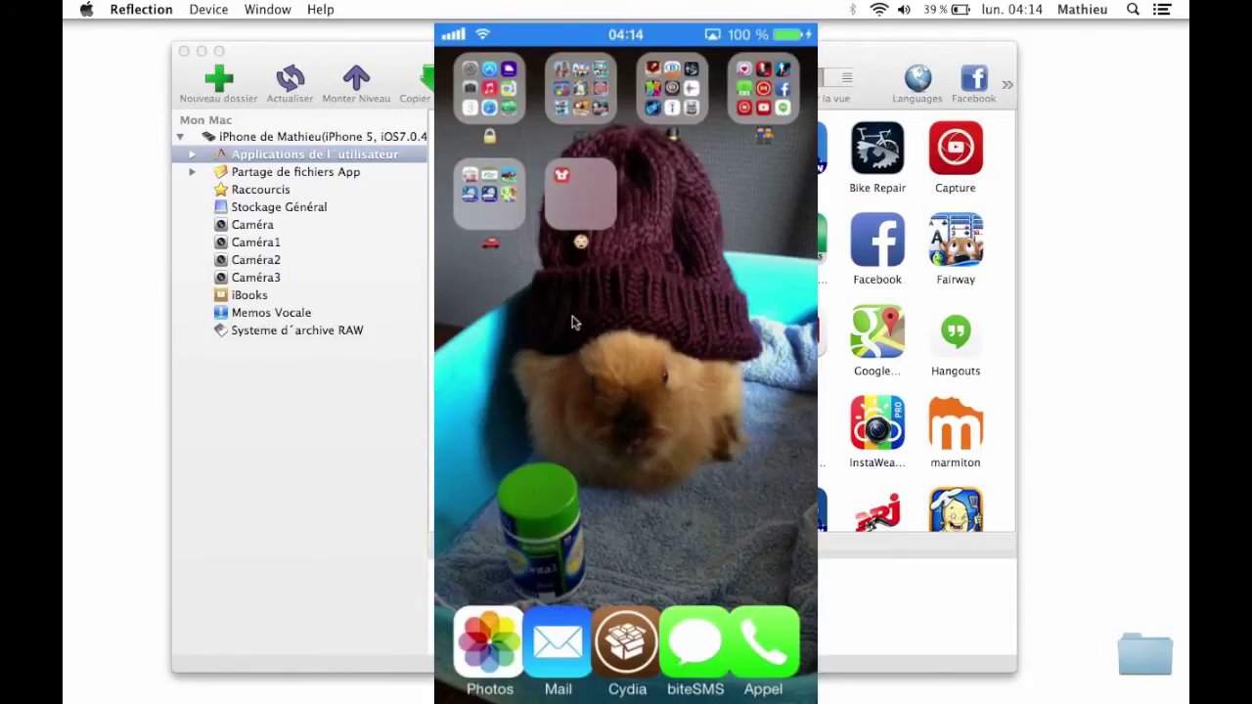
drag(697, 210, 328, 283)
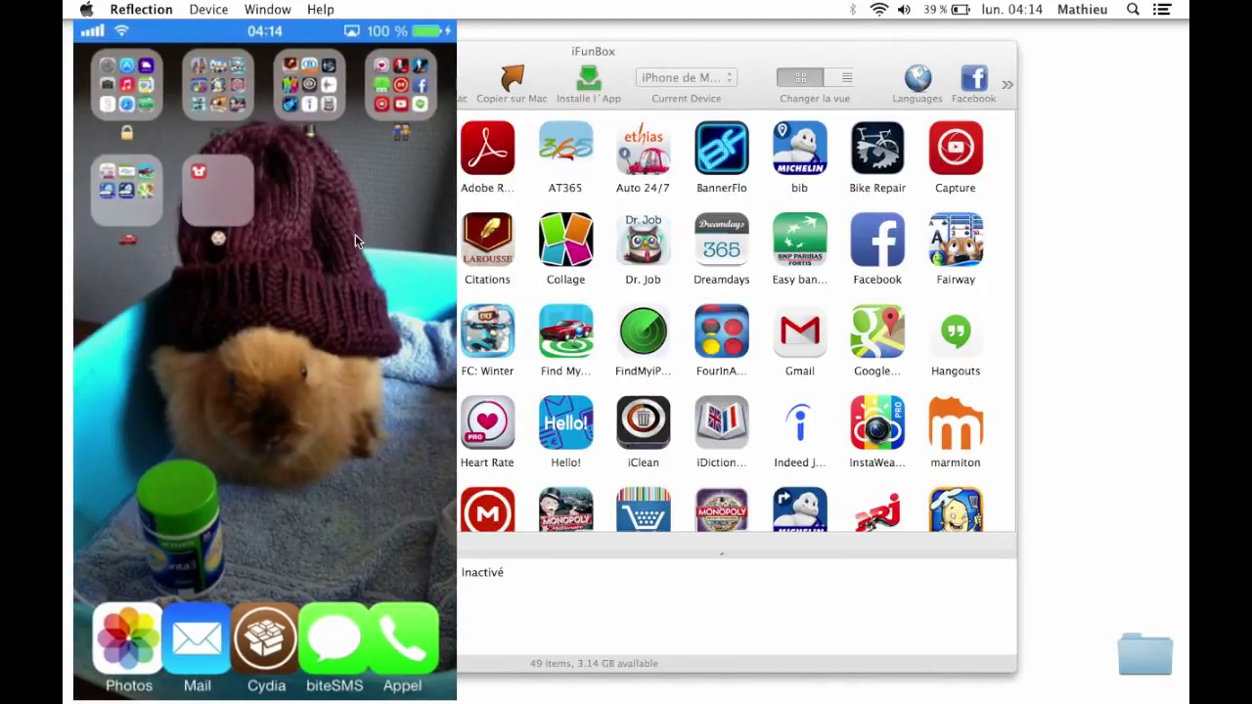
click(627, 51)
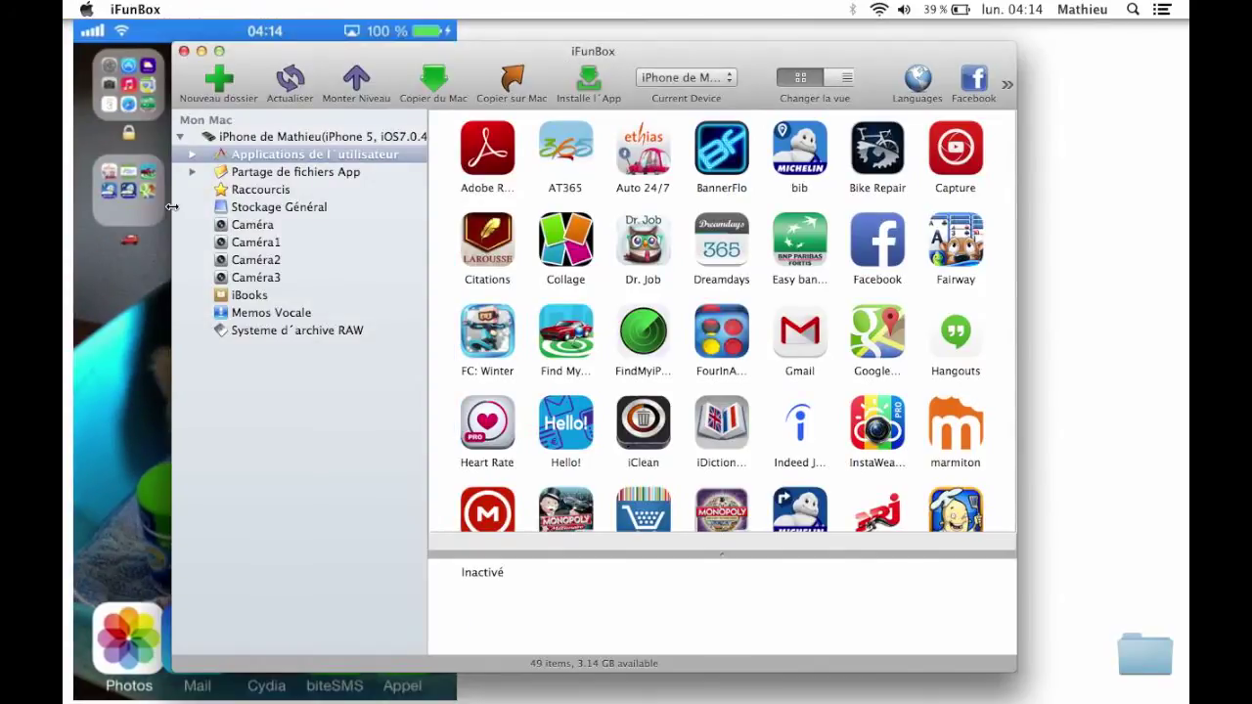
drag(171, 206, 487, 208)
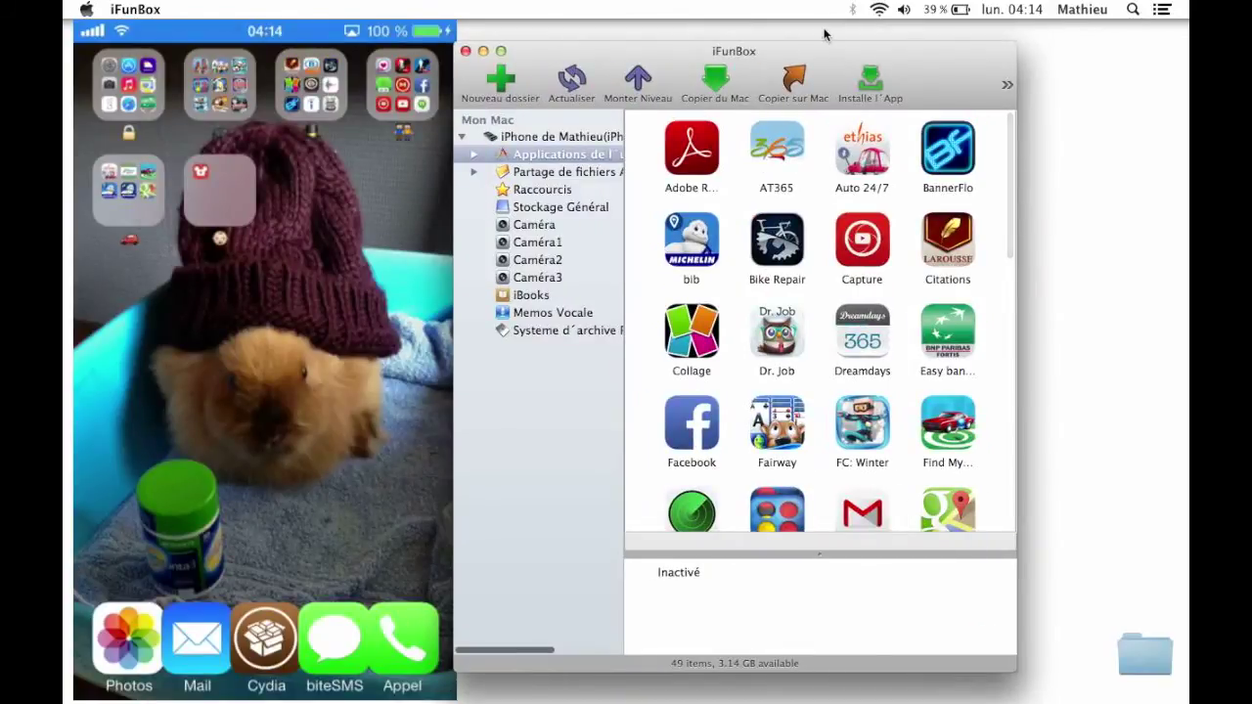
drag(812, 45, 857, 47)
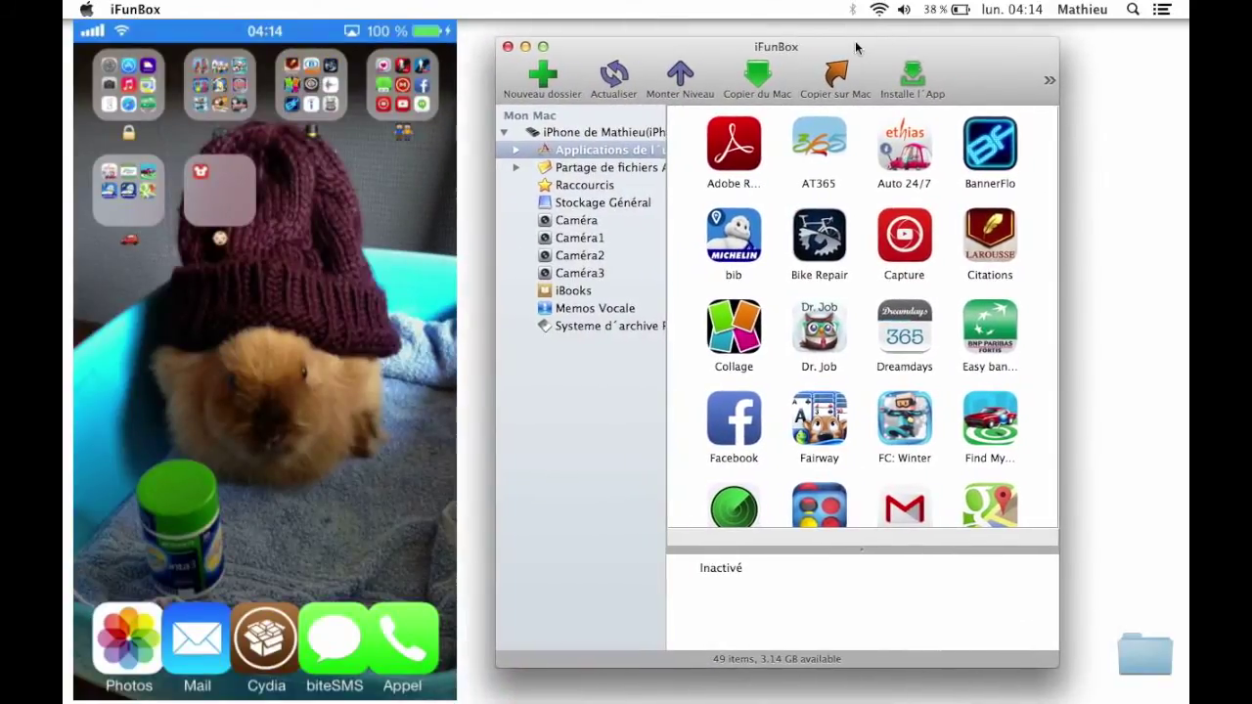
Install the Cartoon HD .ipa package from the Mac's Apps folder onto the iPhone.
click(912, 76)
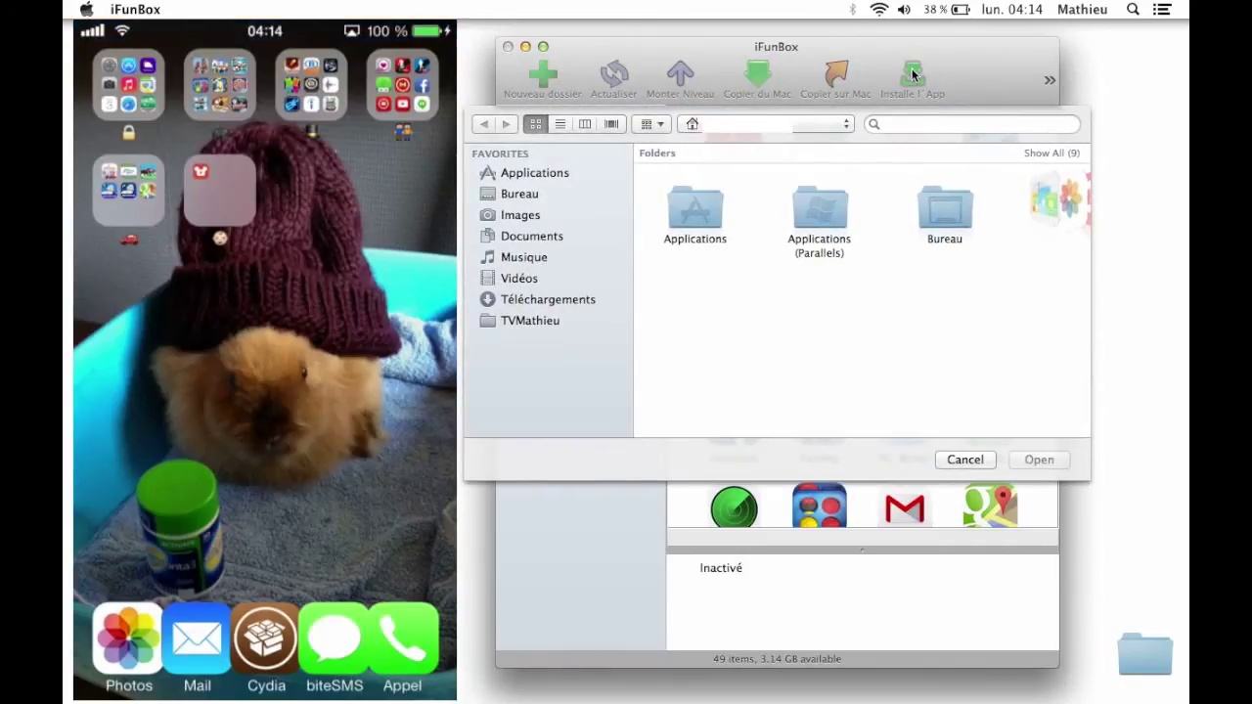
click(558, 322)
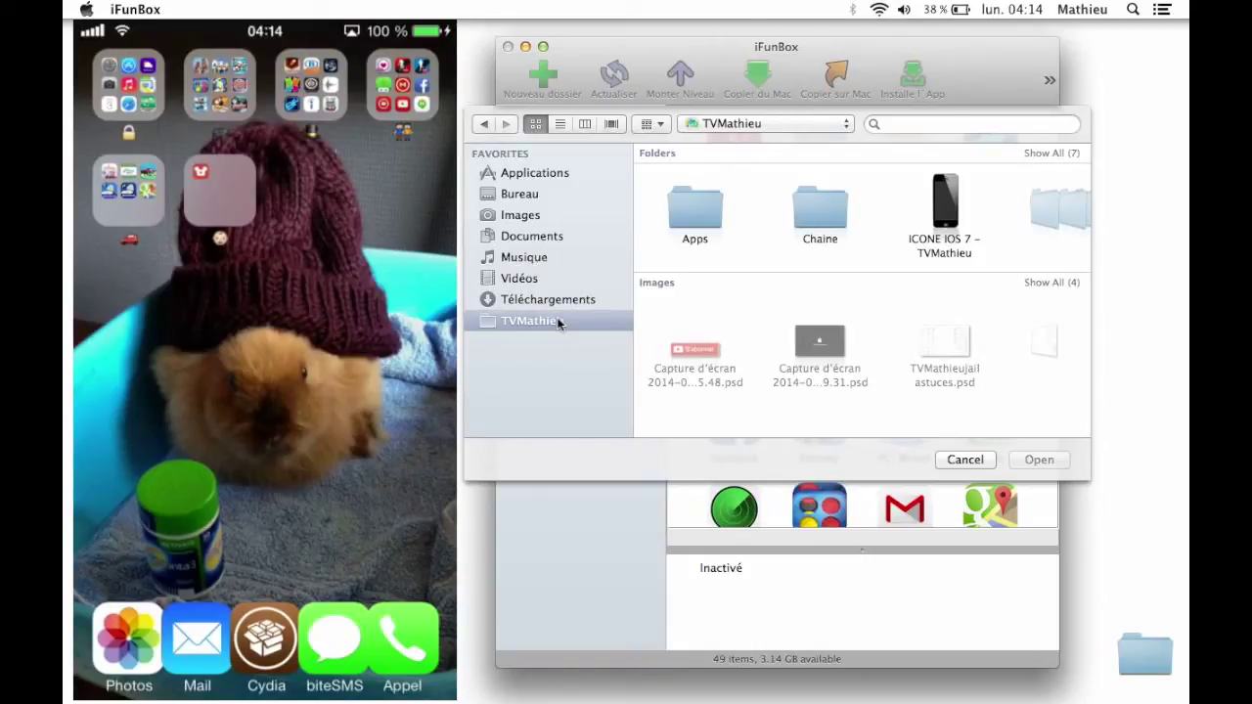
click(692, 200)
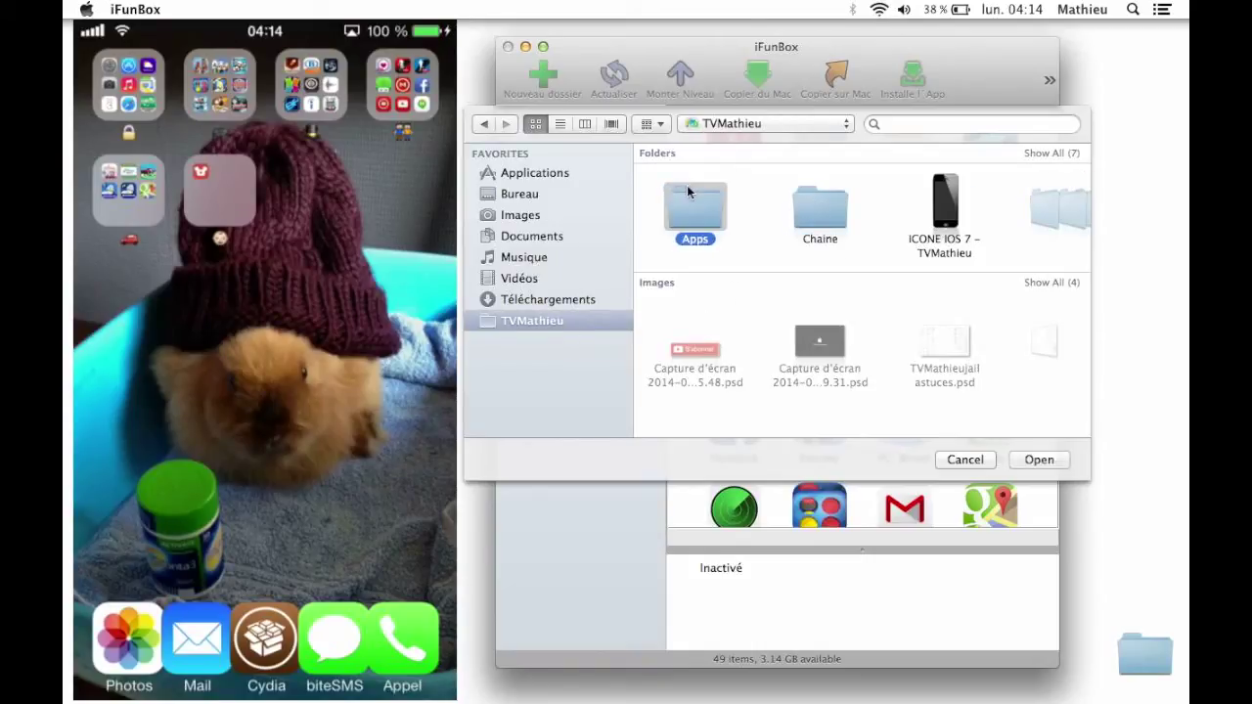
click(1043, 459)
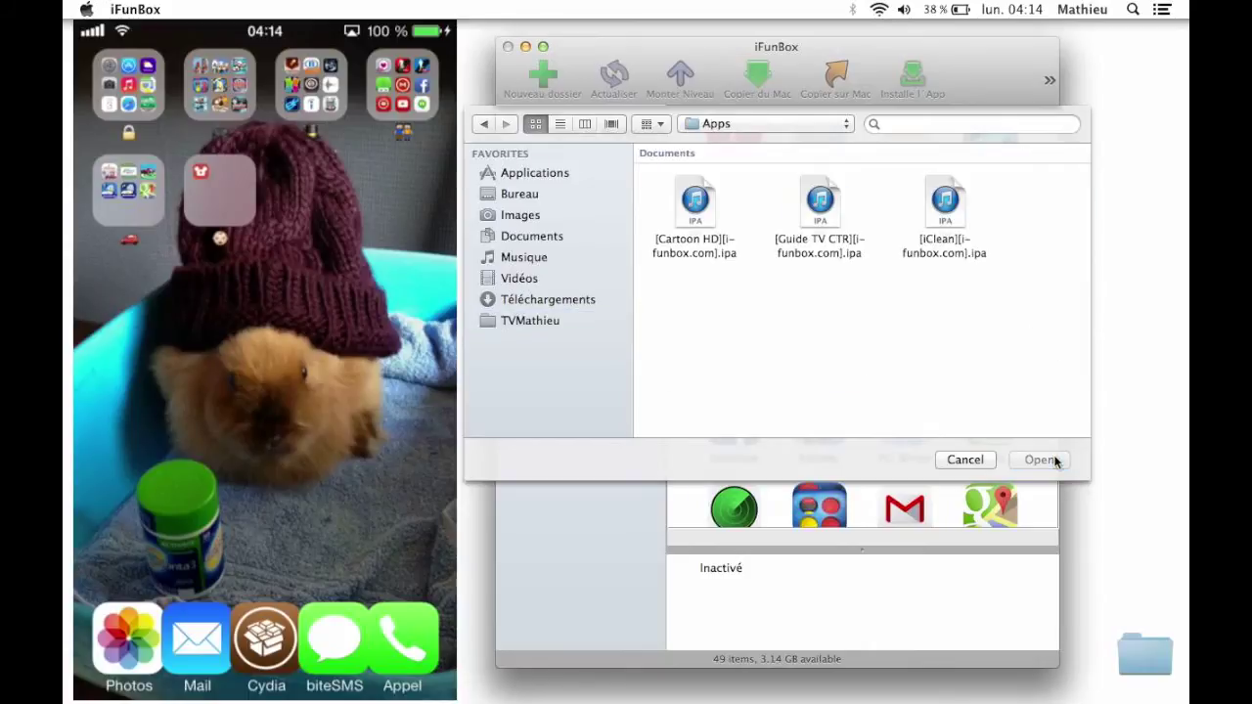
click(675, 244)
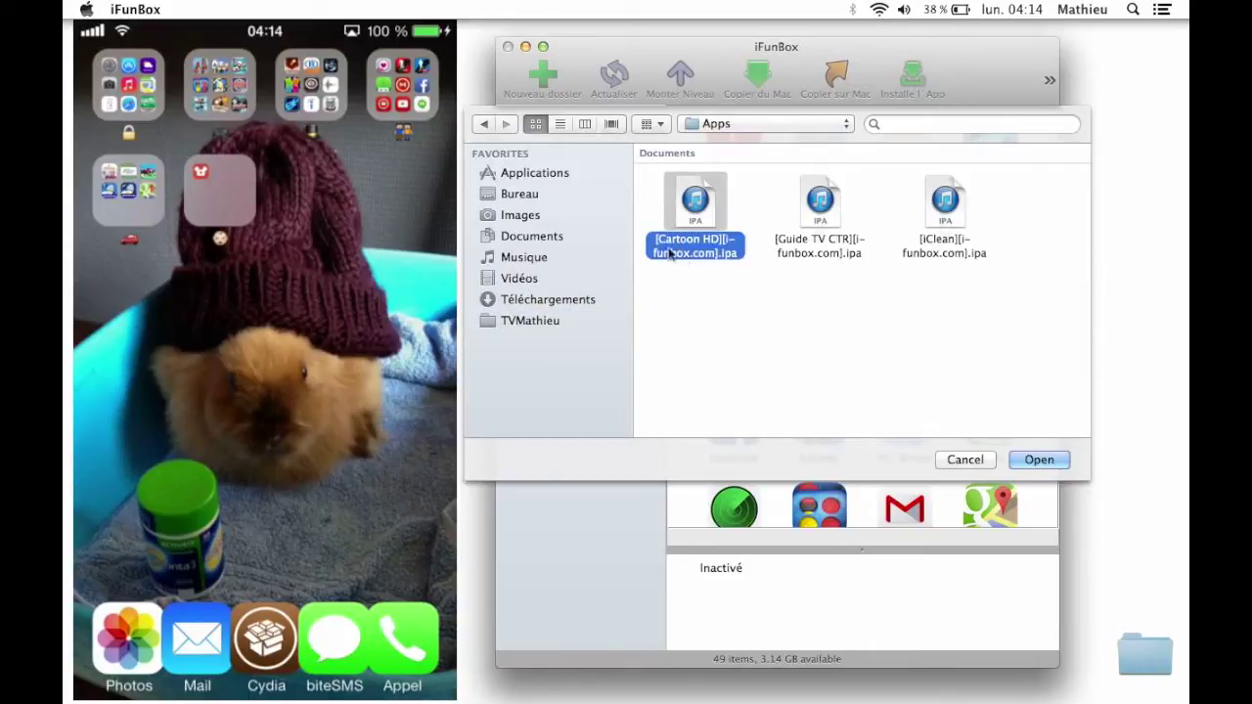
click(1062, 457)
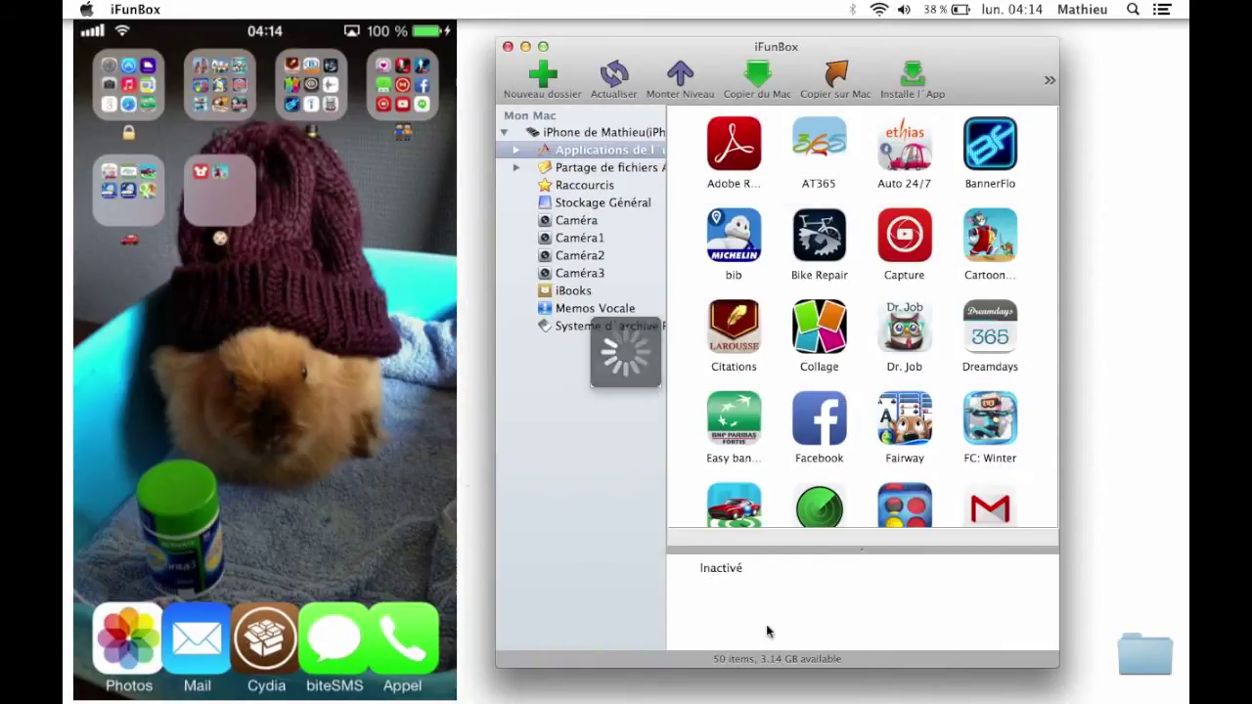
Check the installed apps for Cartoon HD and refresh the app list.
scroll(978, 254, down, 5)
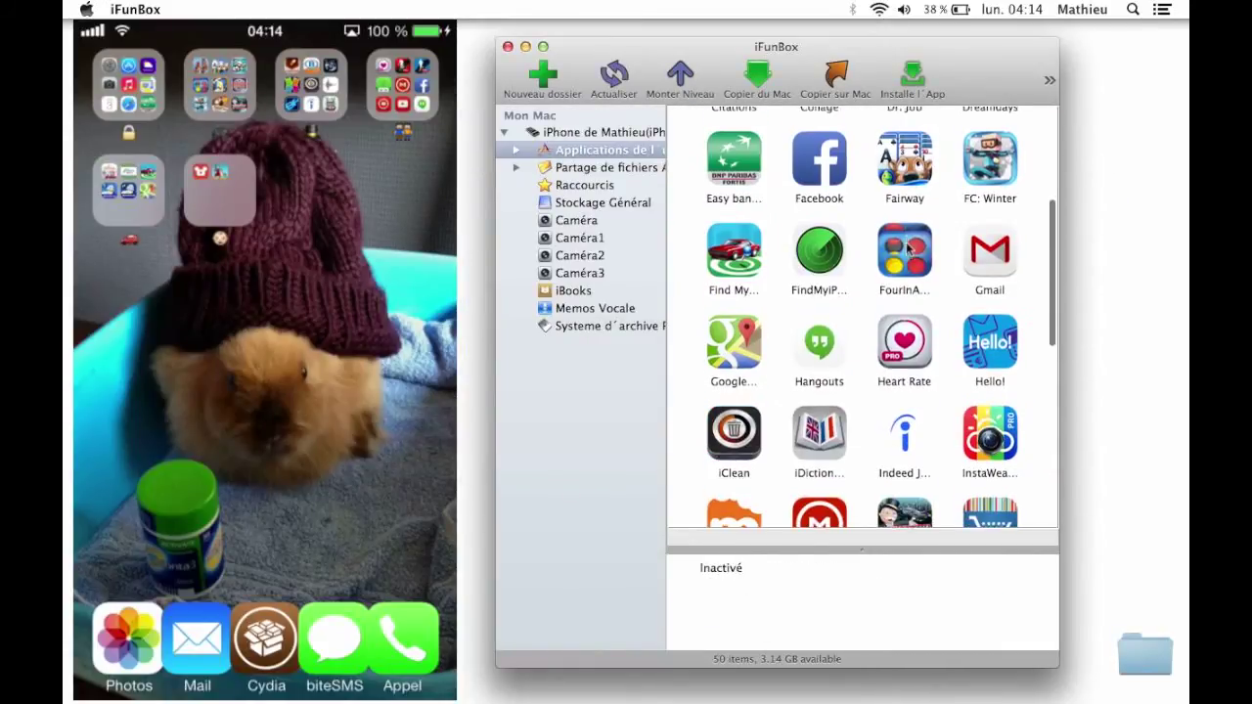
scroll(1017, 240, up, 5)
click(1017, 235)
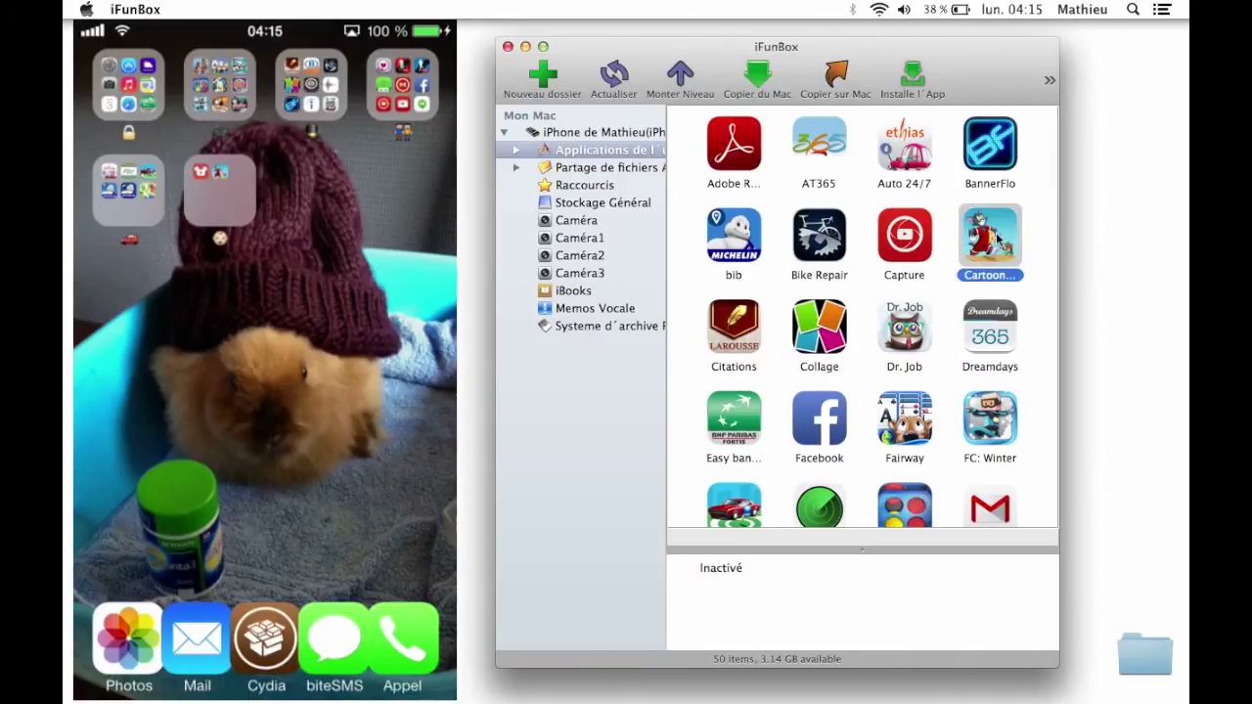
click(625, 77)
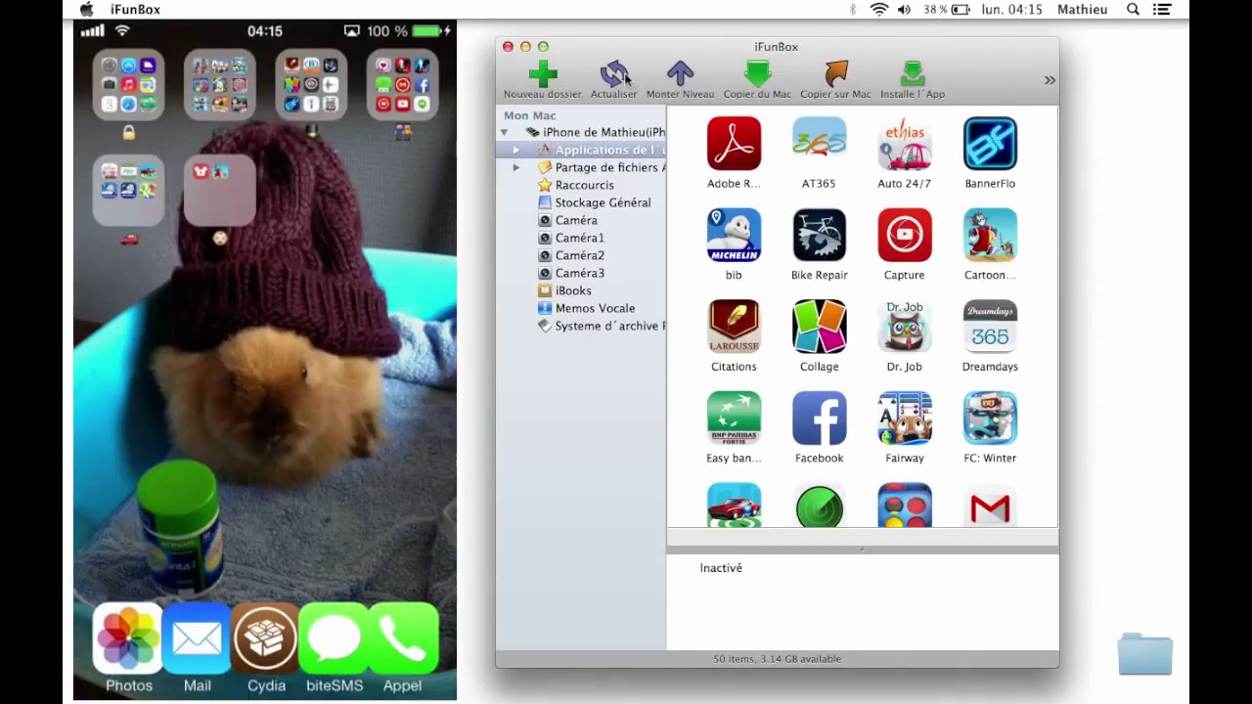
click(354, 379)
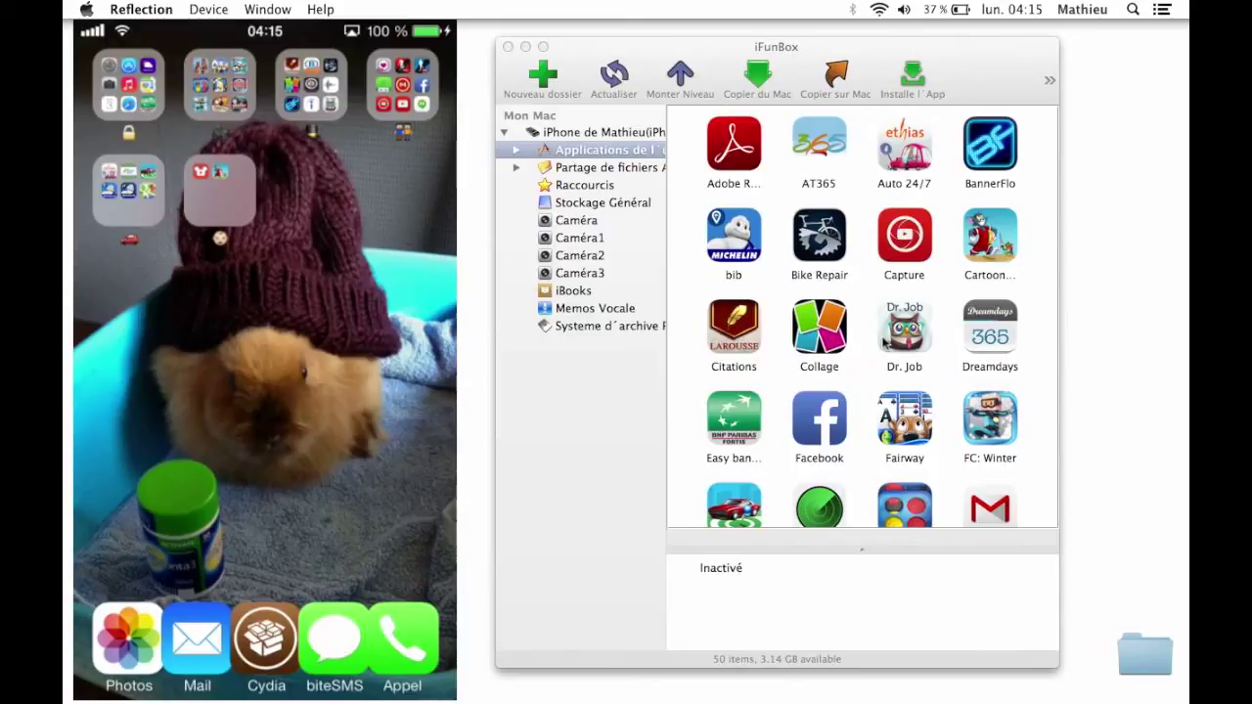
scroll(898, 245, down, 10)
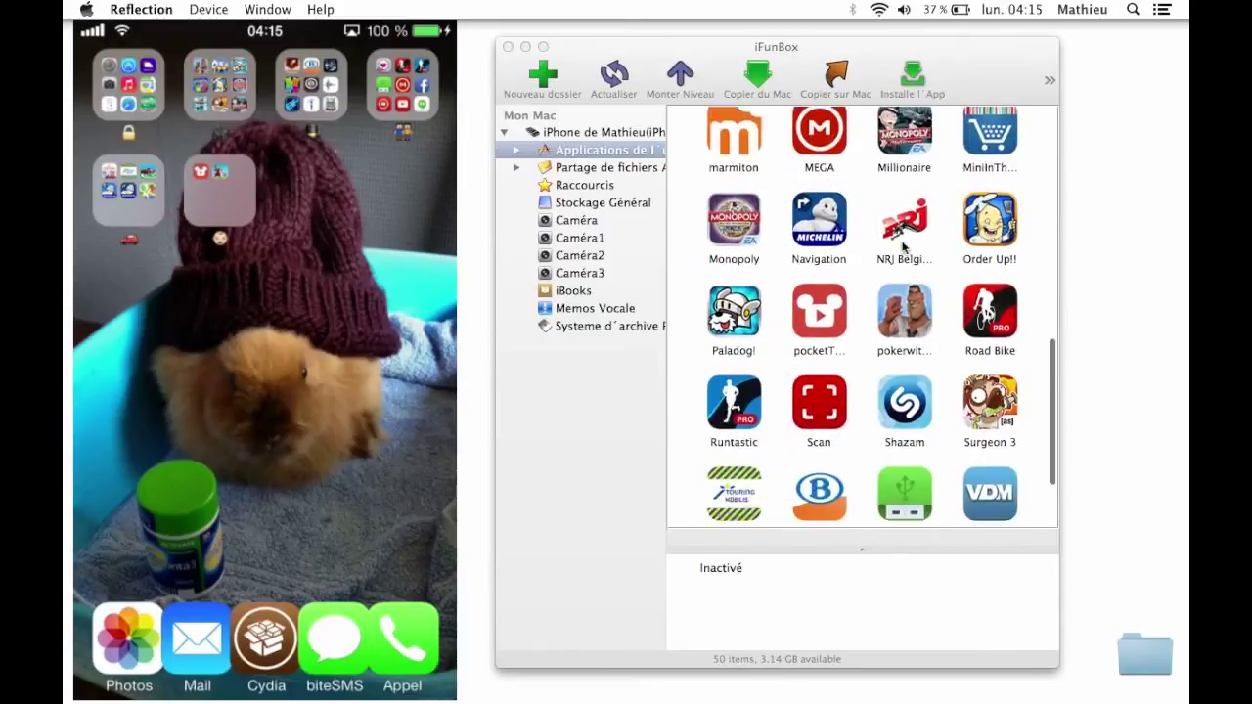
scroll(904, 247, up, 10)
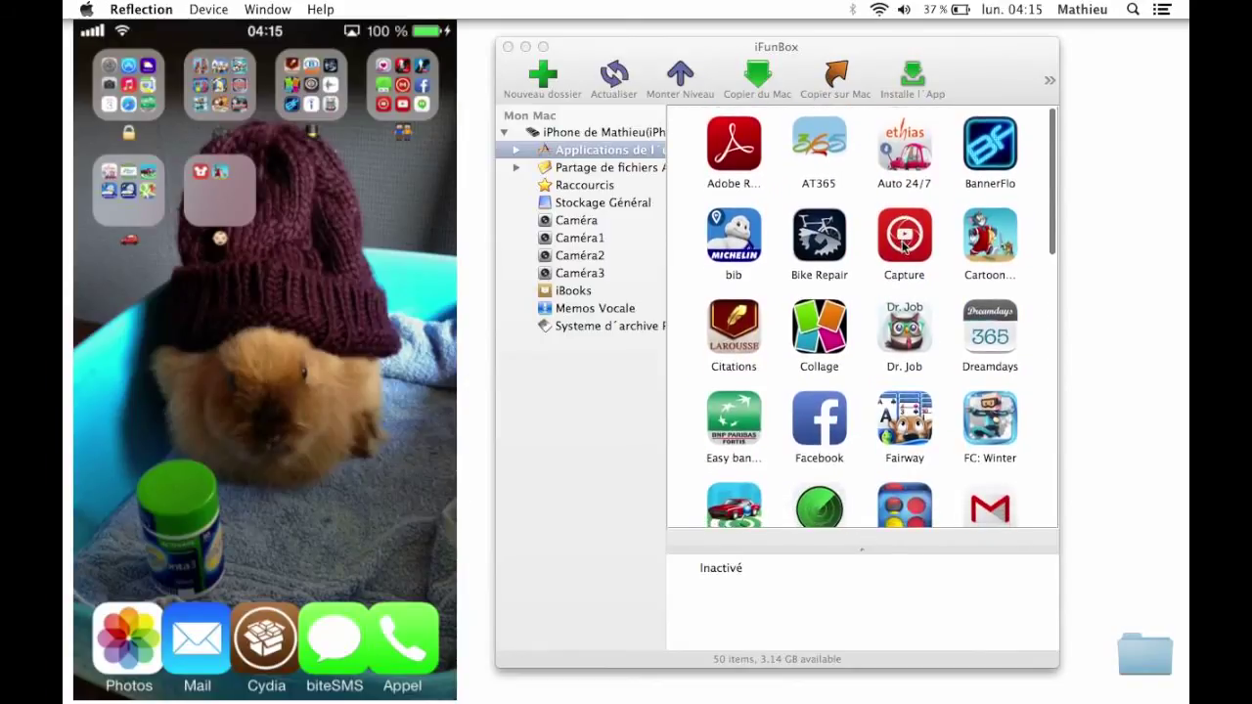
scroll(904, 248, down, 10)
scroll(904, 248, up, 10)
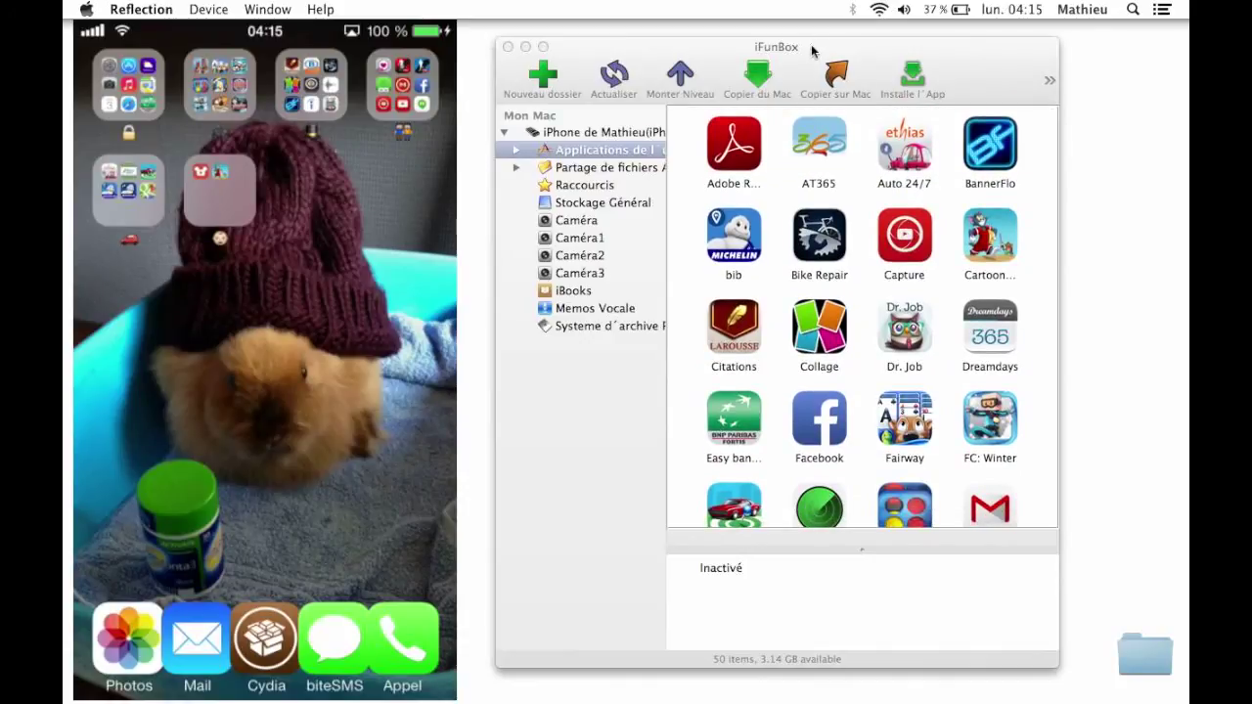
drag(815, 46, 778, 28)
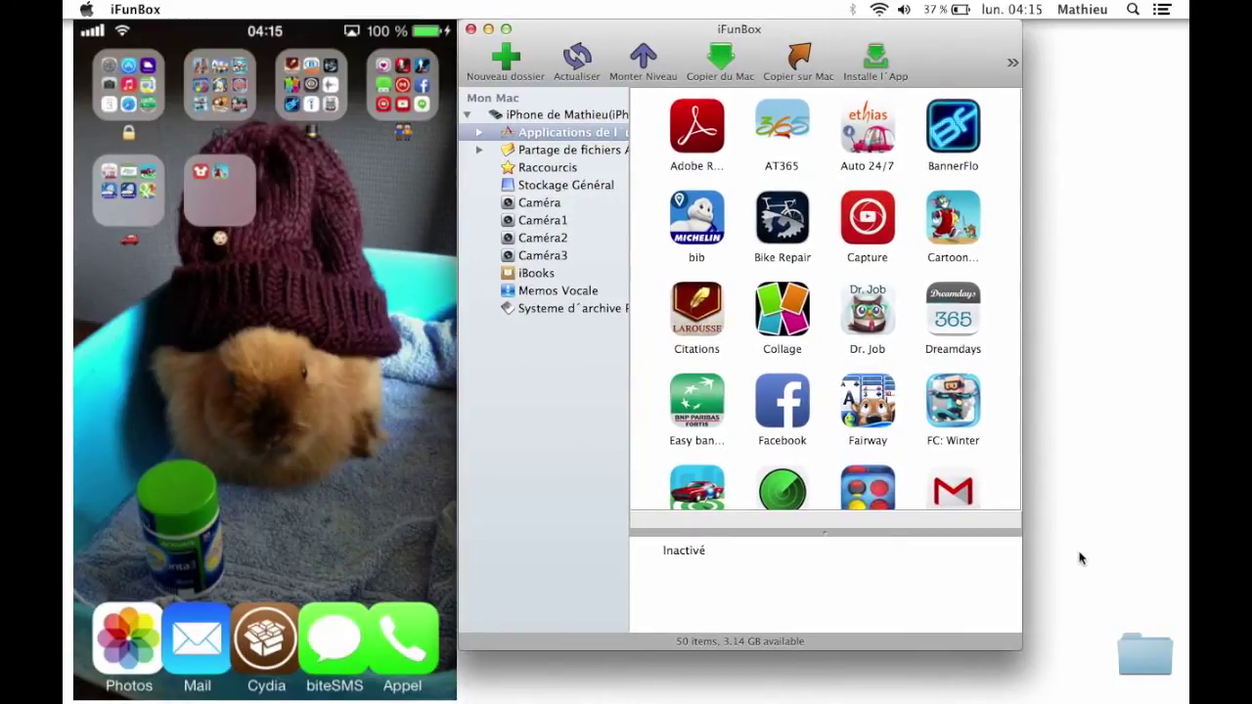
scroll(809, 322, down, 3)
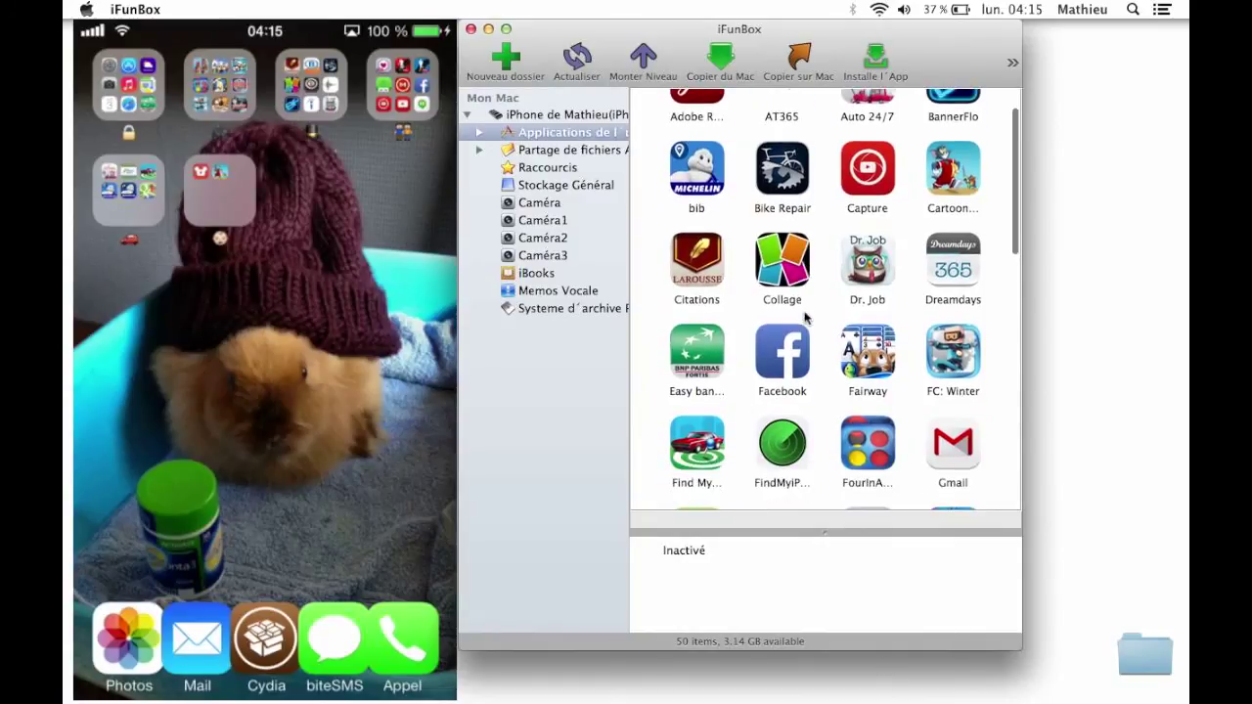
scroll(809, 323, up, 3)
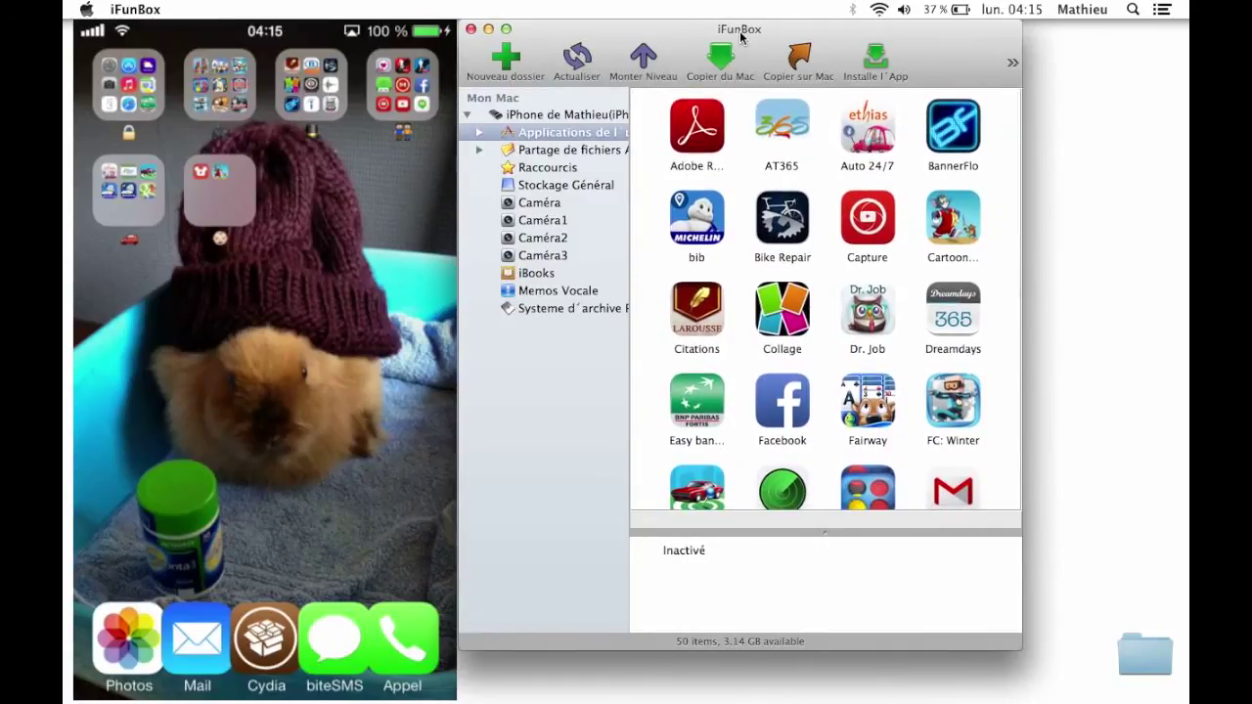
drag(744, 42, 788, 57)
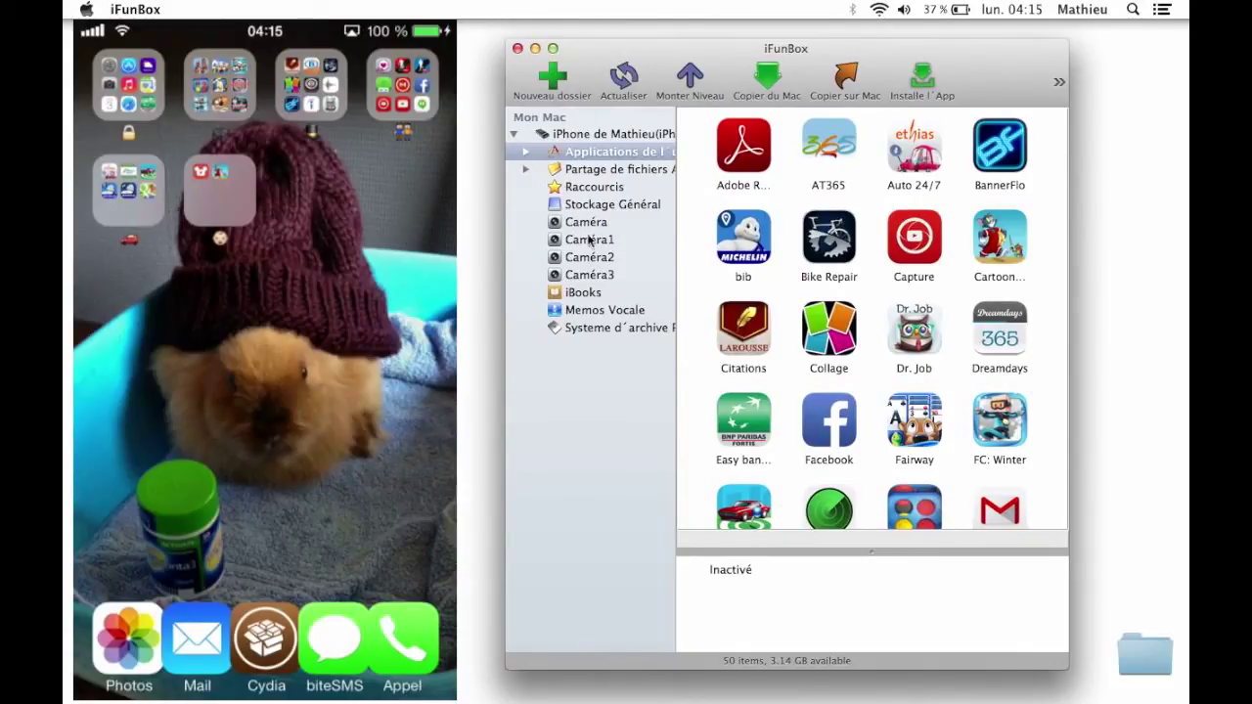
Expand the user applications list, look through the app names, and view the contents of the Gmail app's folder.
click(525, 151)
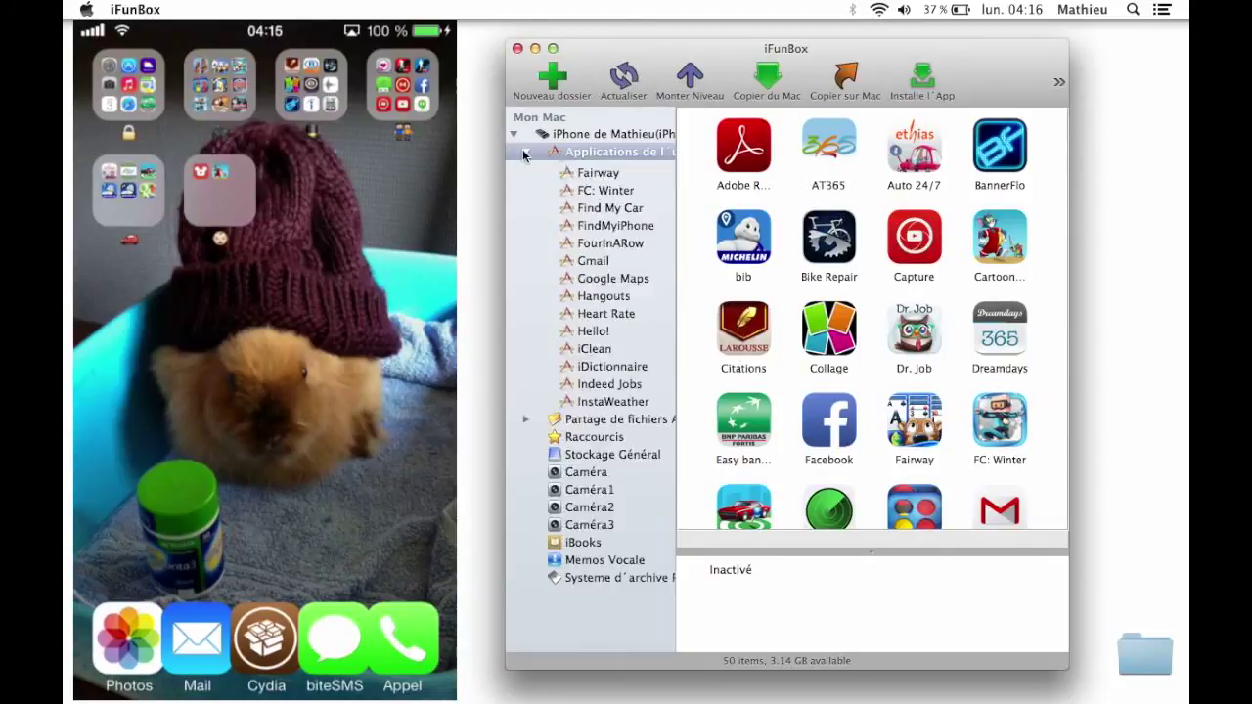
scroll(607, 196, down, 5)
scroll(616, 205, up, 5)
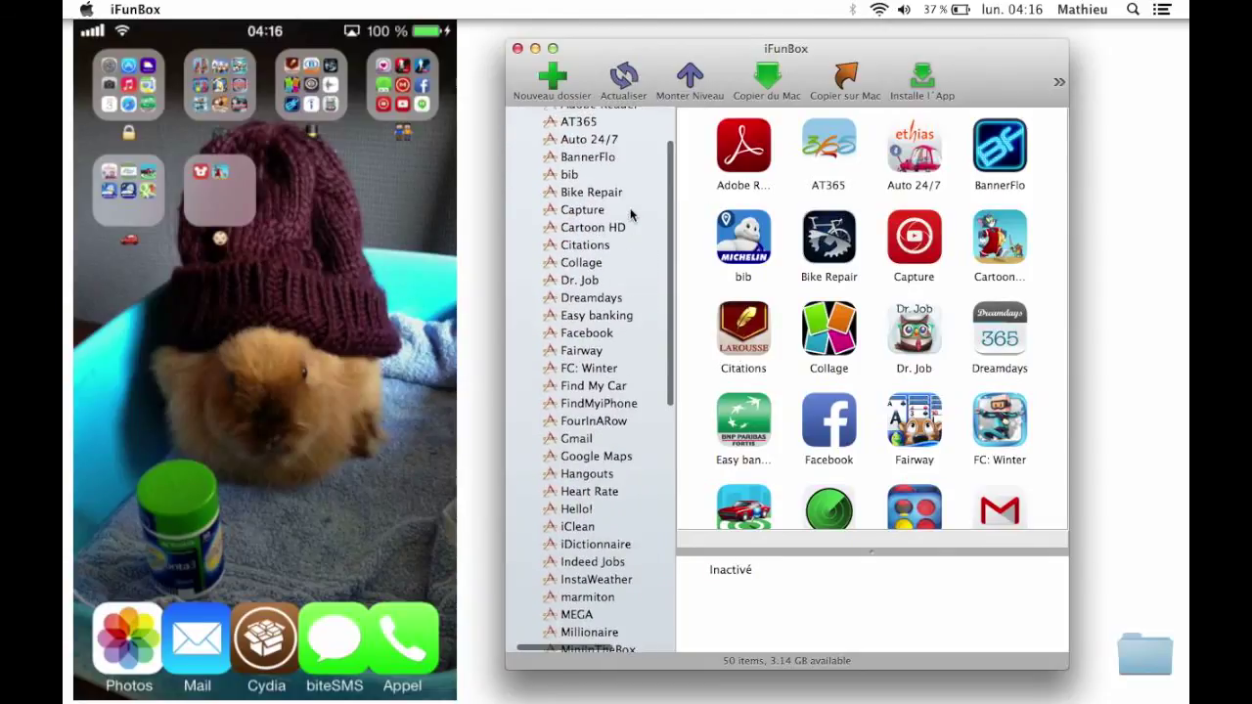
scroll(631, 216, right, 1)
scroll(631, 215, left, 1)
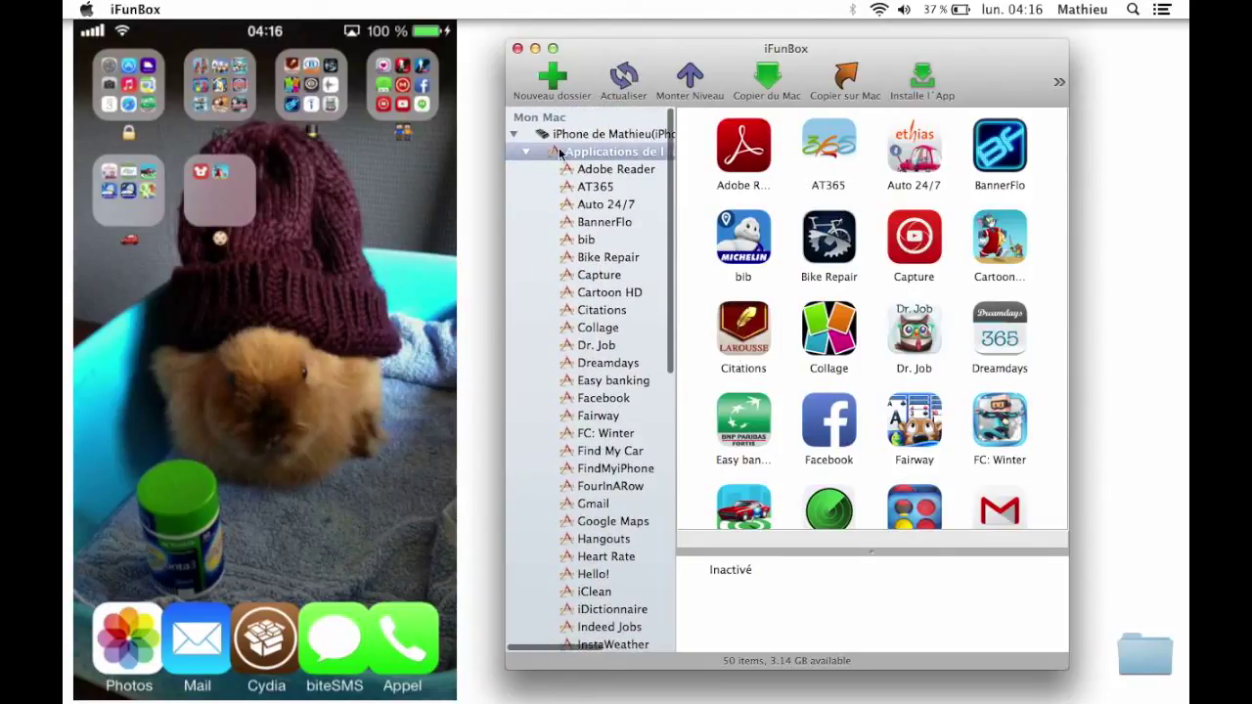
scroll(607, 159, right, 2)
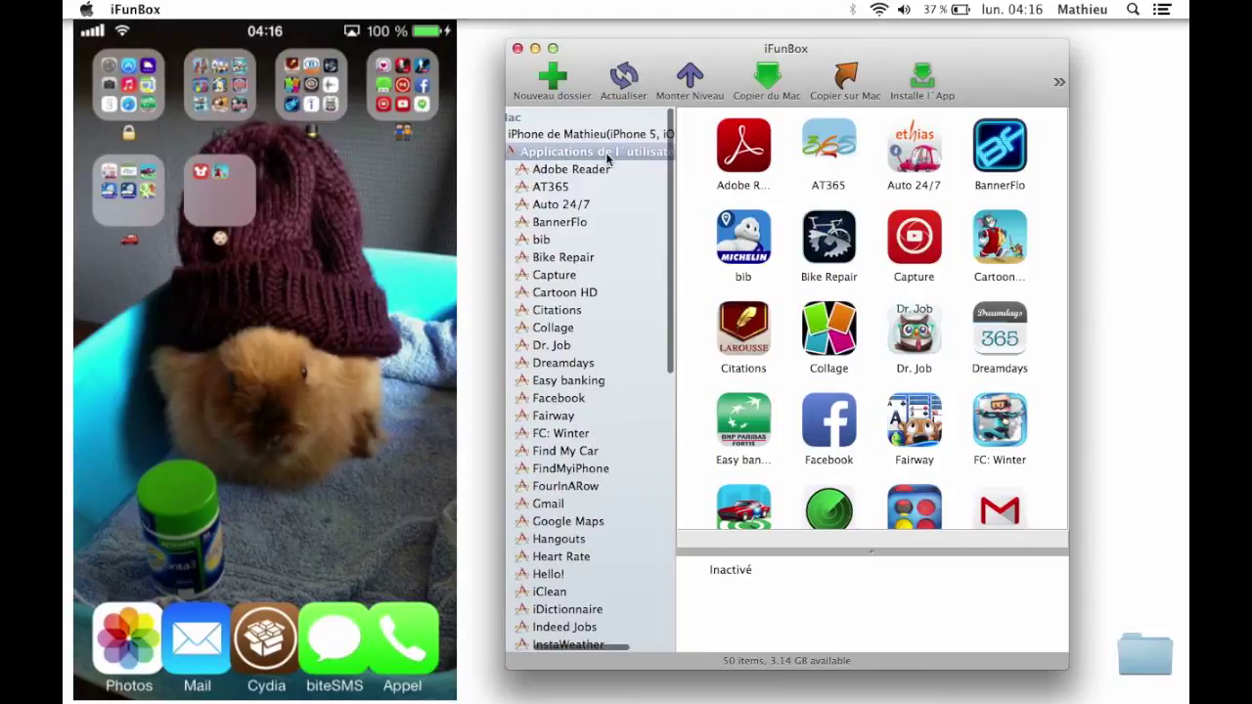
scroll(608, 158, down, 10)
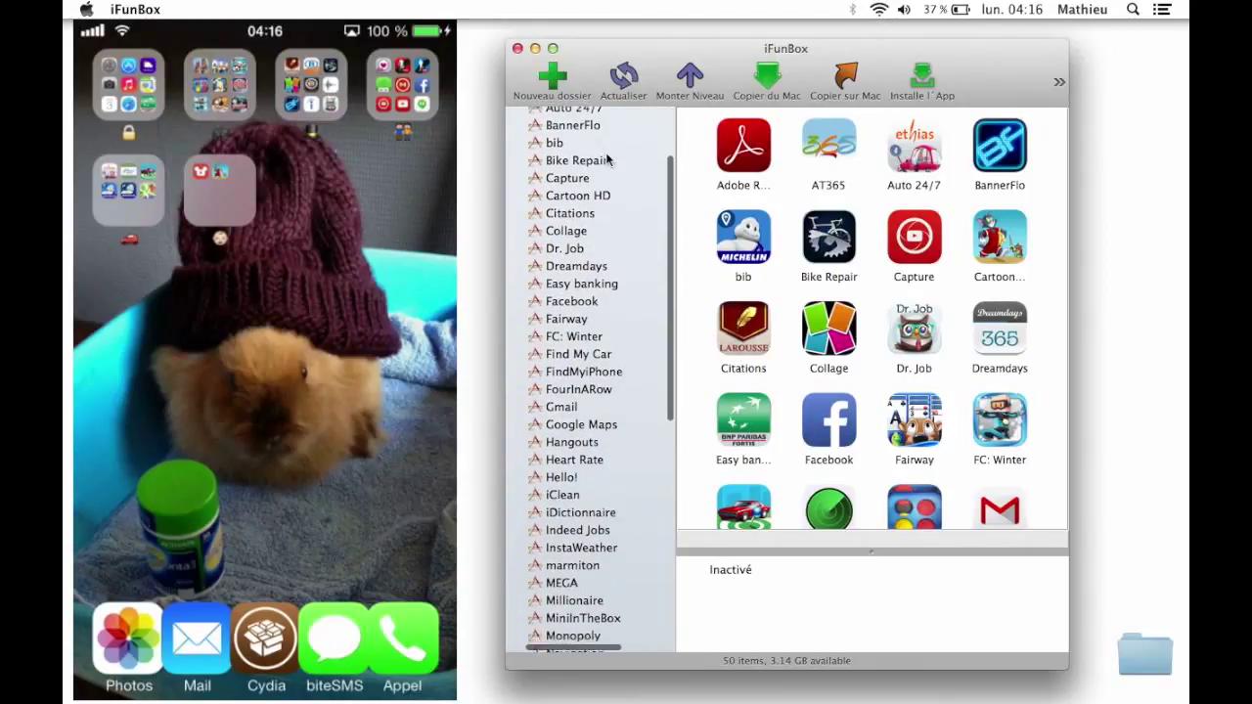
scroll(608, 159, down, 8)
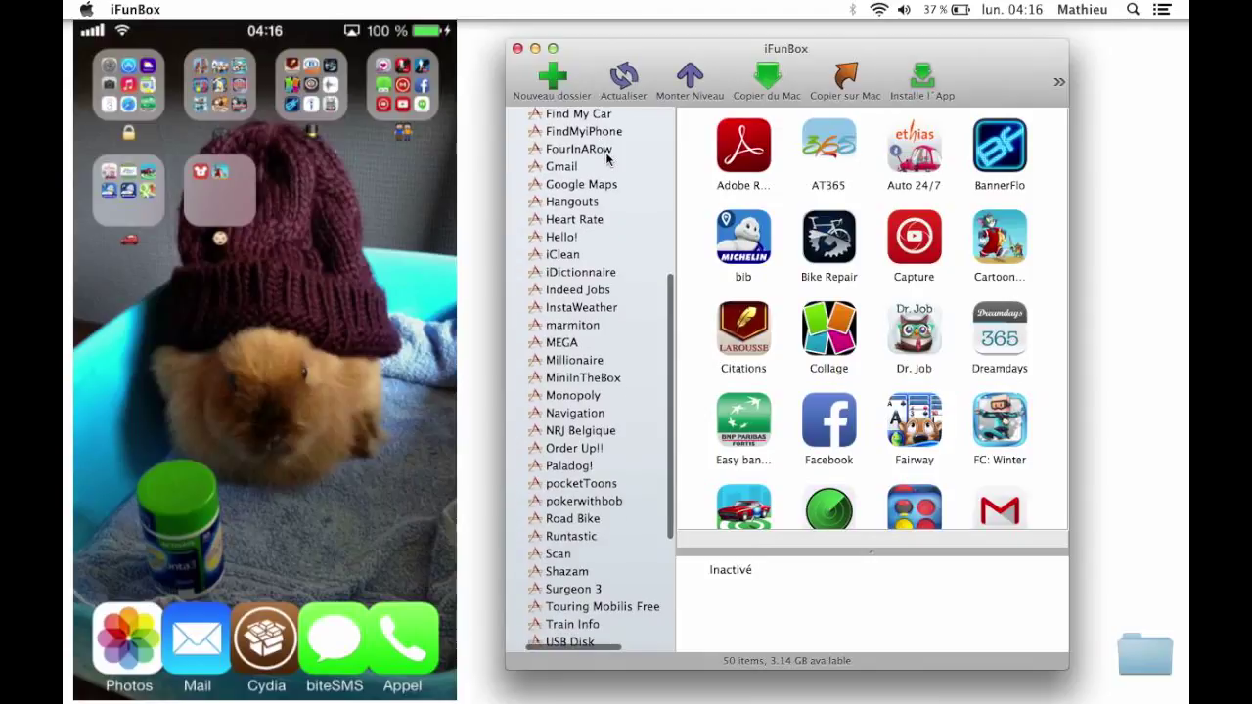
scroll(585, 219, up, 2)
click(570, 198)
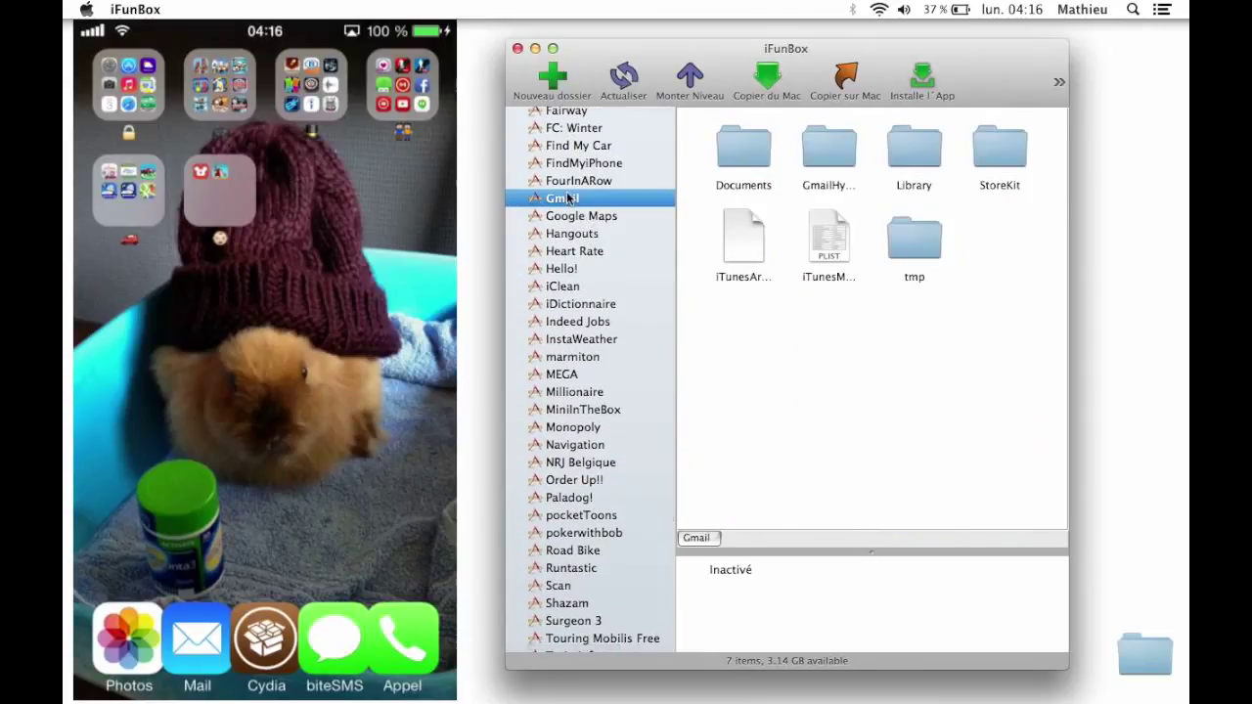